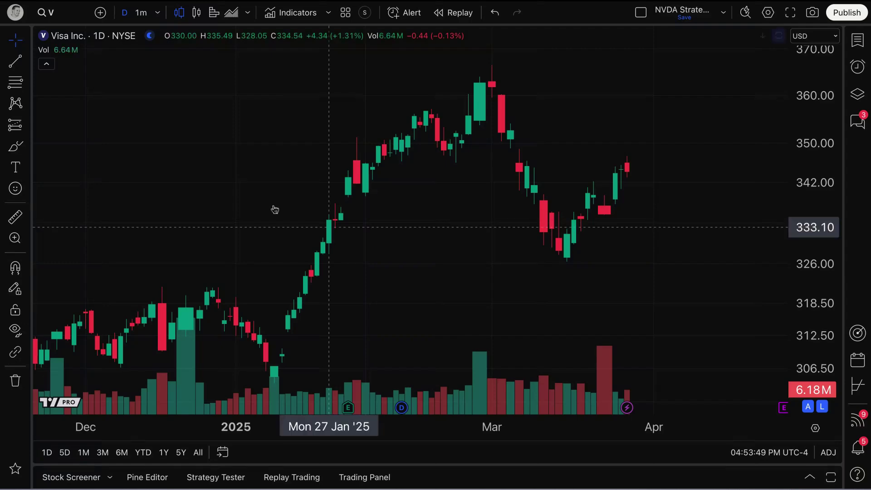
Step: Pan the Visa daily chart back and forth between earlier and recent dates
{"action": "scroll", "coordinate": [371, 247], "scroll_direction": "up", "scroll_amount": 2}
{"action": "left_click_drag", "start_coordinate": [401, 264], "coordinate": [451, 262]}
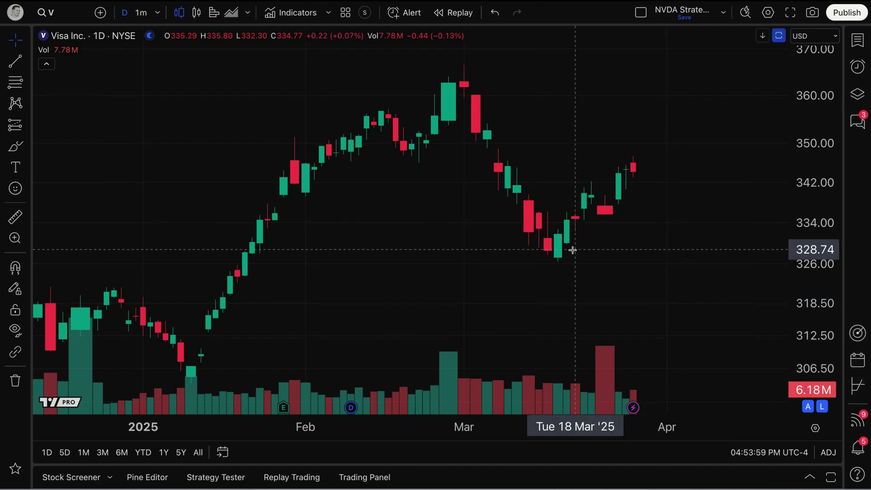
{"action": "left_click_drag", "start_coordinate": [567, 262], "coordinate": [522, 278]}
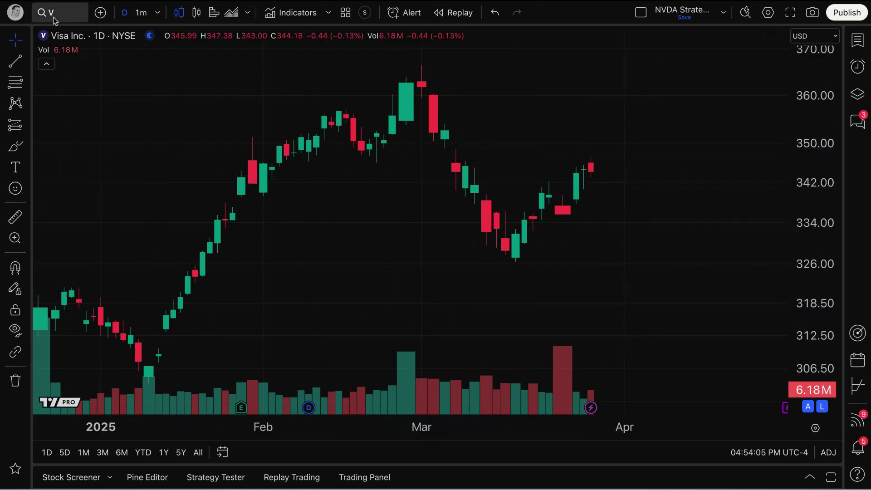
{"action": "scroll", "coordinate": [447, 287], "scroll_direction": "down", "scroll_amount": 2}
{"action": "scroll", "coordinate": [467, 276], "scroll_direction": "right", "scroll_amount": 5}
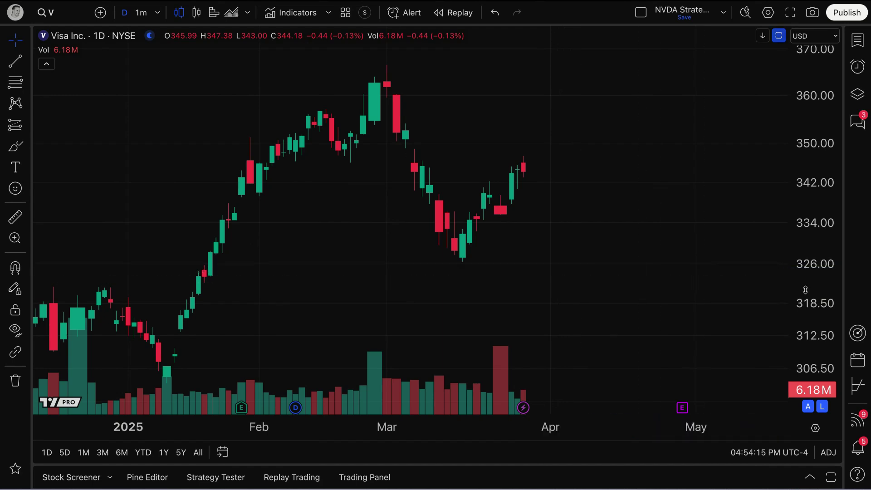
Step: Open the calendars panel, shrink it to reveal the chart, and pan Visa to April
{"action": "left_click", "coordinate": [858, 361]}
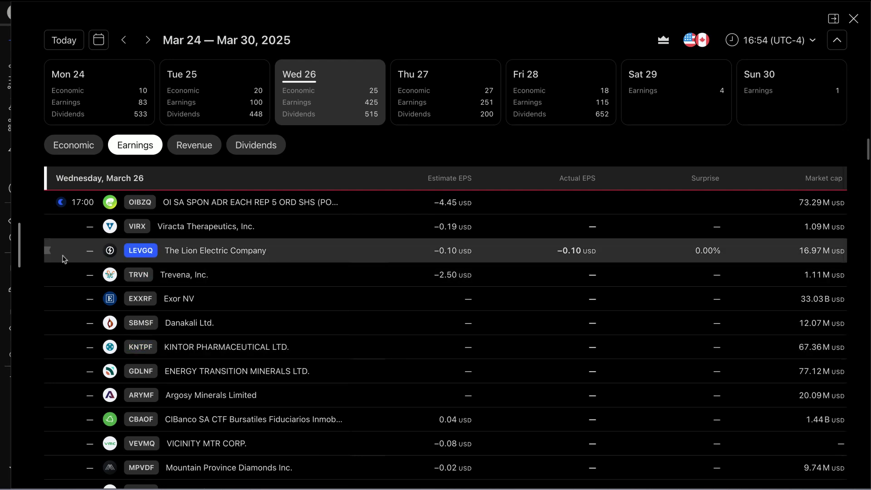
{"action": "left_click_drag", "start_coordinate": [20, 248], "coordinate": [482, 278]}
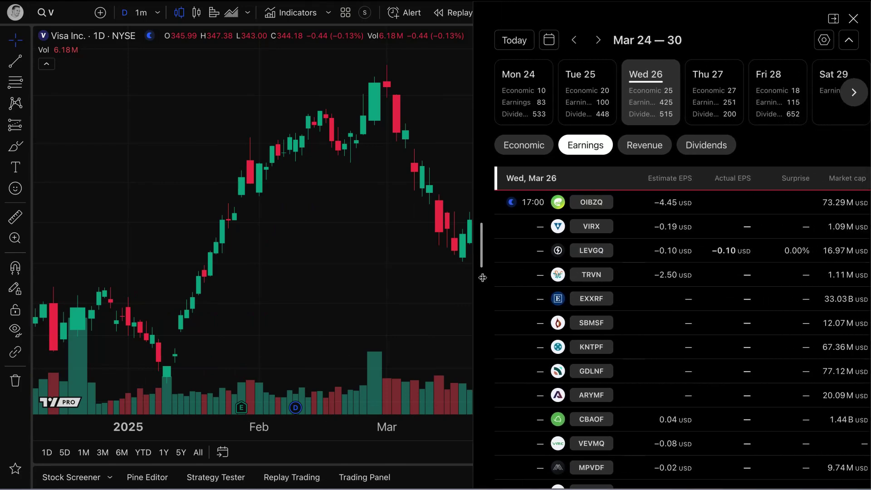
{"action": "left_click_drag", "start_coordinate": [412, 281], "coordinate": [325, 291]}
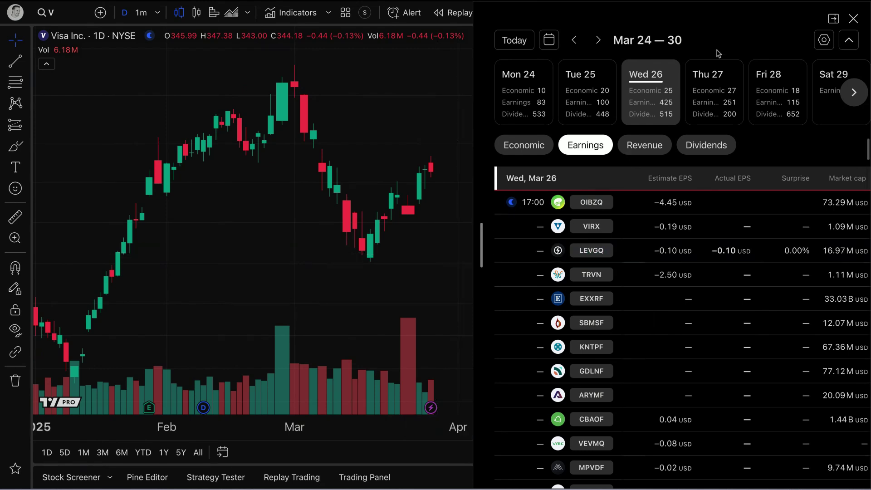
Step: Dock the calendar in split view, widen the Visa chart beside it, and pan toward recent dates
{"action": "left_click", "coordinate": [834, 20]}
{"action": "scroll", "coordinate": [299, 204], "scroll_direction": "left", "scroll_amount": 10}
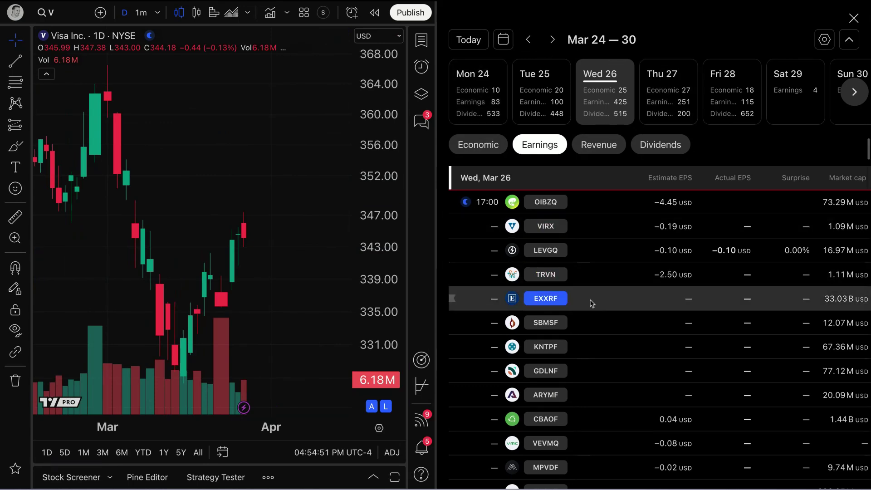
{"action": "left_click_drag", "start_coordinate": [435, 212], "coordinate": [478, 212]}
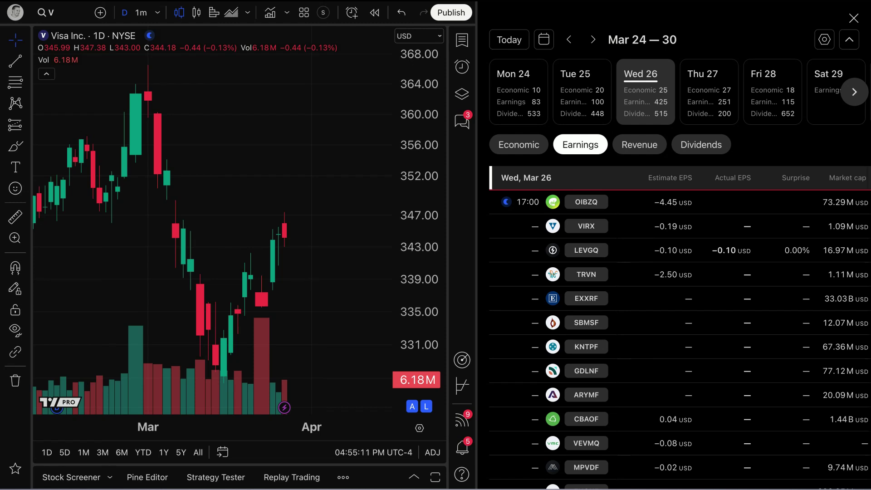
{"action": "scroll", "coordinate": [229, 150], "scroll_direction": "down", "scroll_amount": 5}
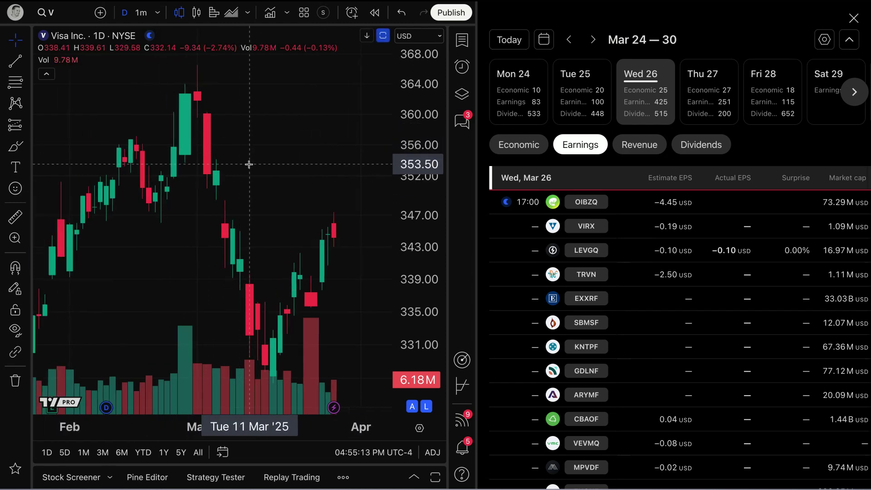
{"action": "left_click_drag", "start_coordinate": [272, 202], "coordinate": [213, 198]}
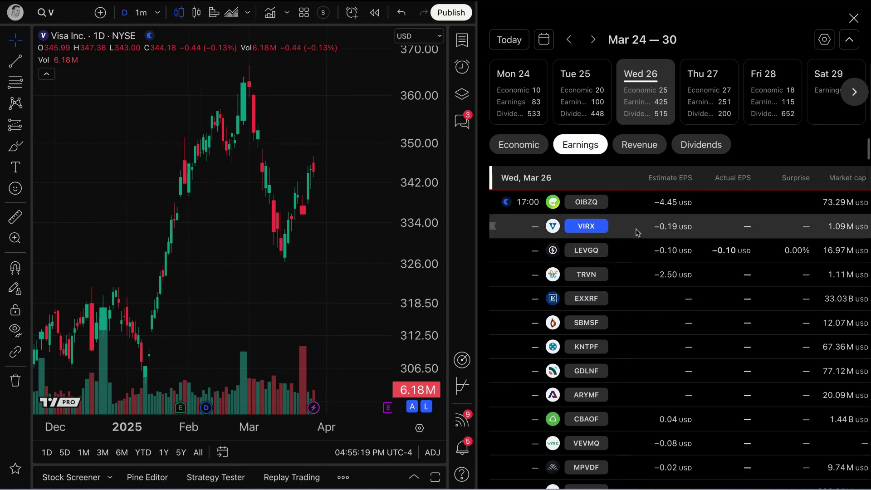
Step: Switch the calendar to Dividends and browse Thursday March 27 and Friday March 28
{"action": "left_click", "coordinate": [649, 154]}
{"action": "left_click", "coordinate": [696, 146]}
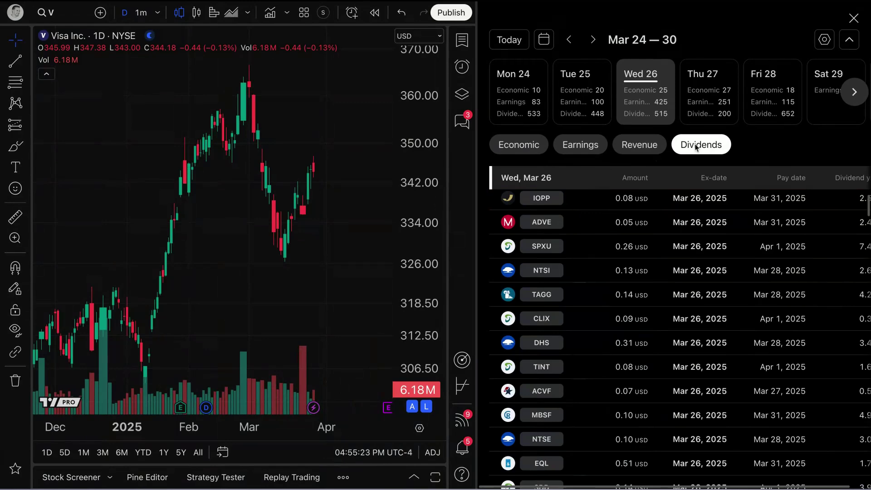
{"action": "left_click", "coordinate": [711, 90]}
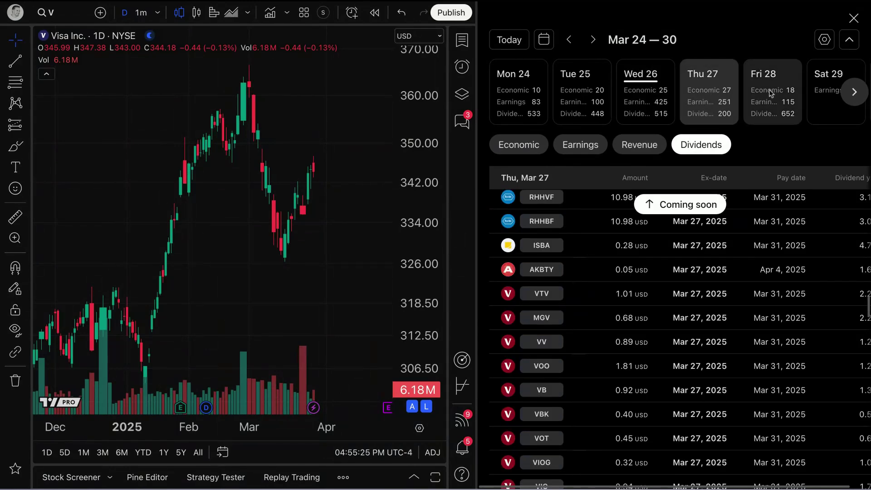
{"action": "left_click", "coordinate": [770, 93]}
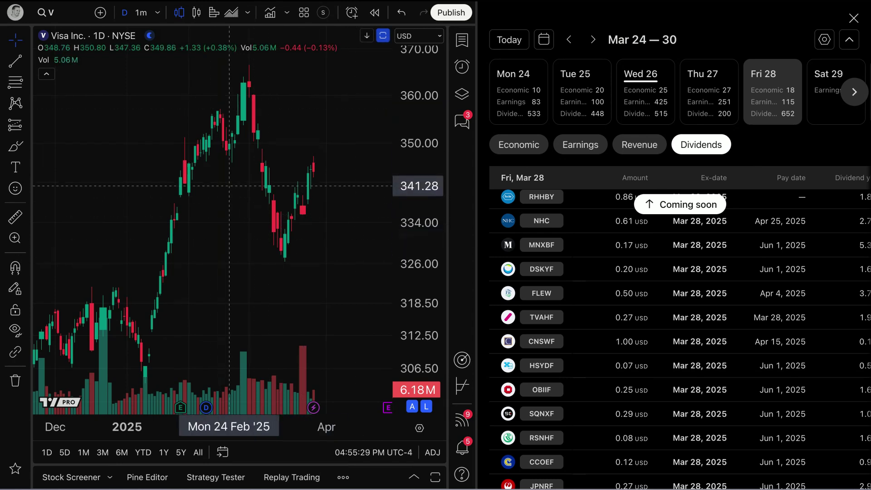
{"action": "scroll", "coordinate": [229, 186], "scroll_direction": "up", "scroll_amount": 3}
{"action": "scroll", "coordinate": [231, 163], "scroll_direction": "left", "scroll_amount": 2}
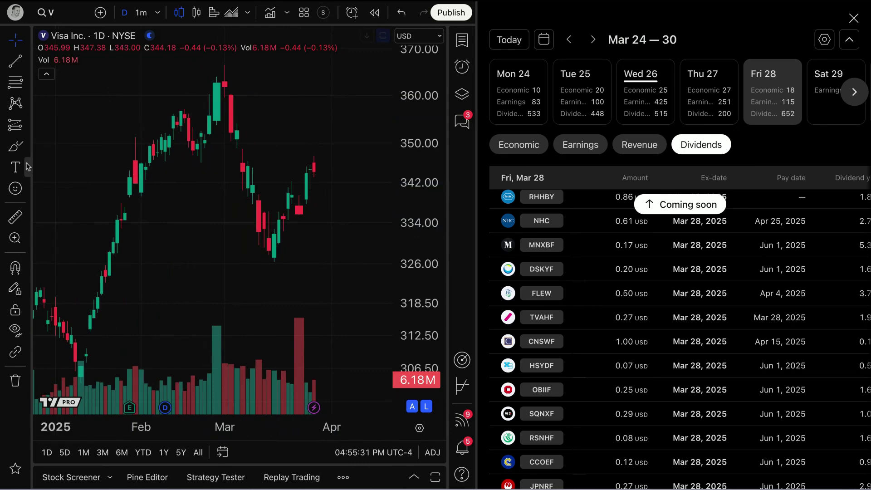
Step: Draw a horizontal line at 326.80 on the Visa chart, then return the calendar to Wednesday
{"action": "left_click", "coordinate": [26, 61]}
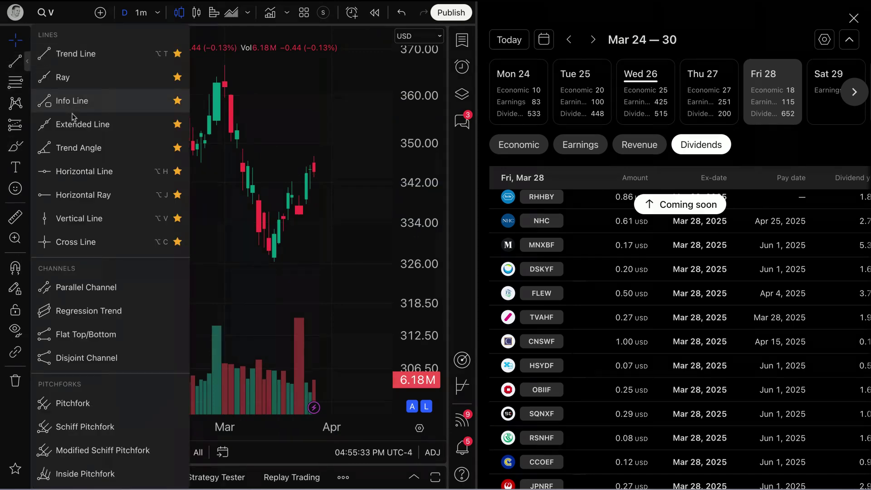
{"action": "left_click", "coordinate": [85, 171]}
{"action": "left_click", "coordinate": [273, 260]}
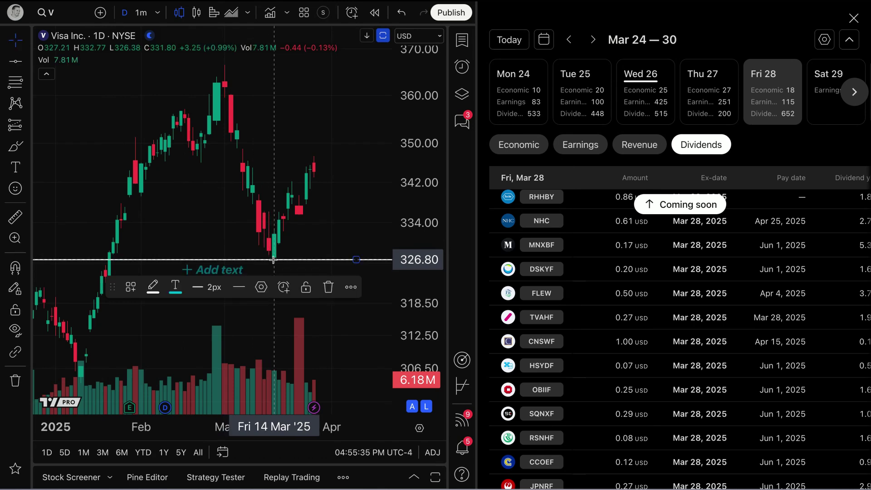
{"action": "left_click", "coordinate": [233, 237]}
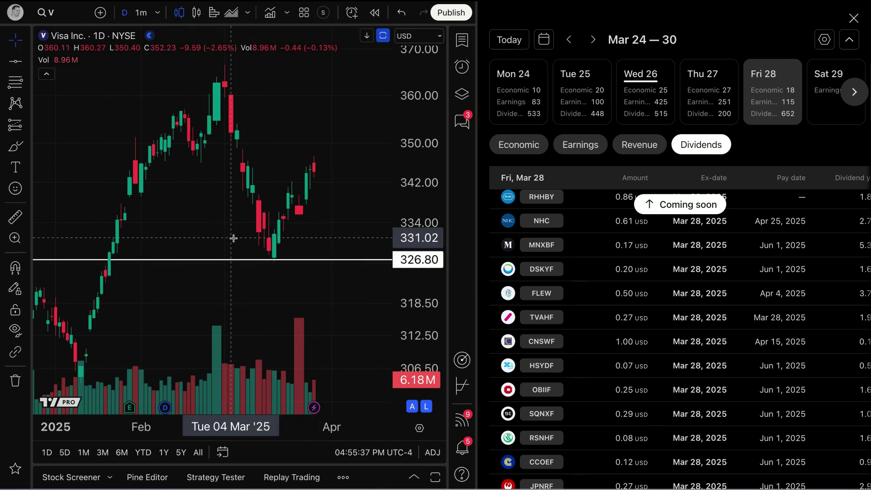
{"action": "left_click", "coordinate": [693, 207]}
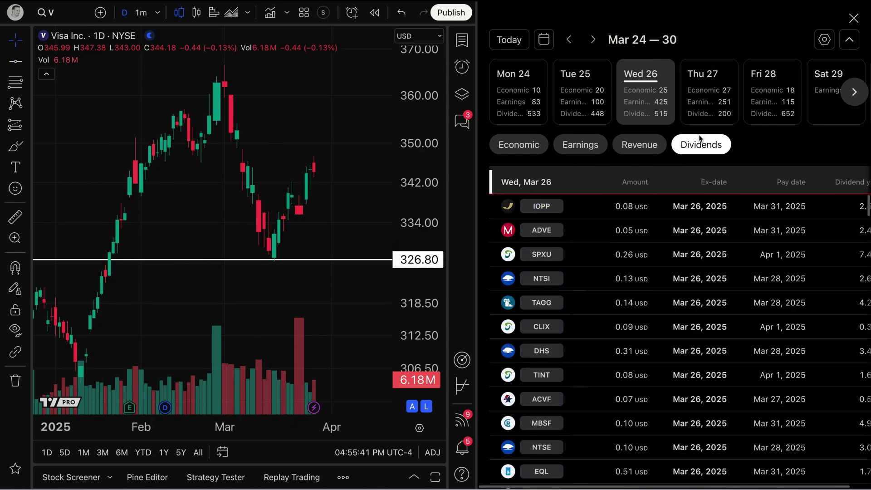
Step: Switch the calendar from Revenue and Earnings to Economic events for Wednesday, March 26
{"action": "left_click", "coordinate": [640, 145]}
{"action": "left_click", "coordinate": [587, 150]}
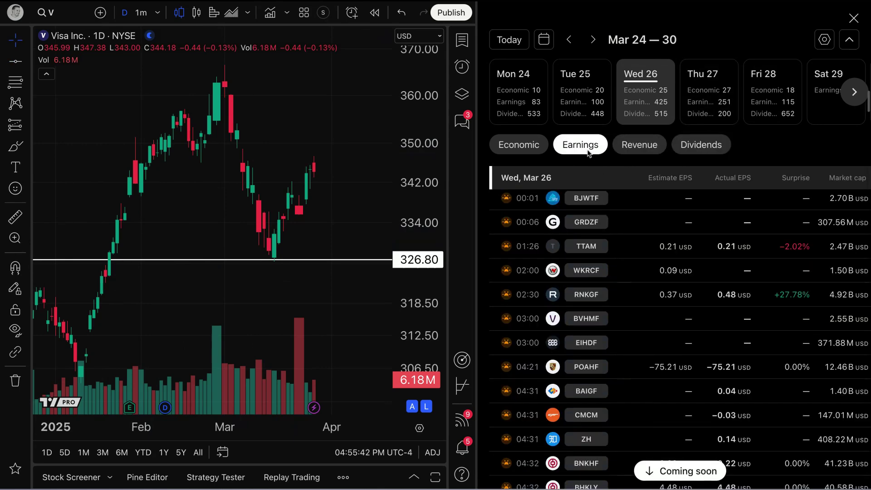
{"action": "left_click", "coordinate": [720, 103]}
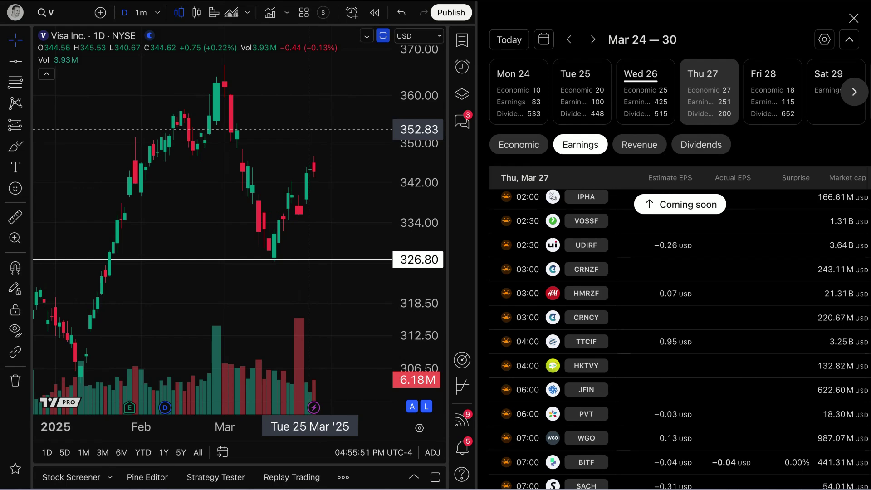
{"action": "left_click", "coordinate": [525, 150]}
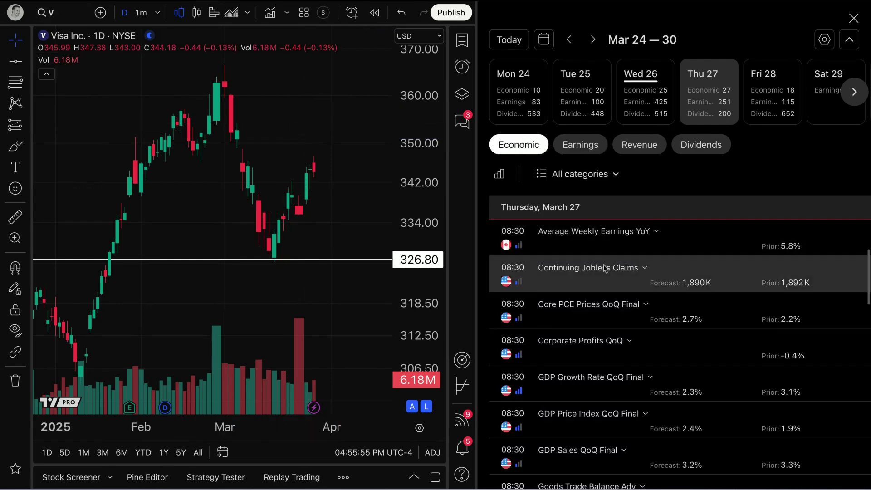
{"action": "scroll", "coordinate": [603, 268], "scroll_direction": "down", "scroll_amount": 5}
{"action": "scroll", "coordinate": [599, 274], "scroll_direction": "up", "scroll_amount": 10}
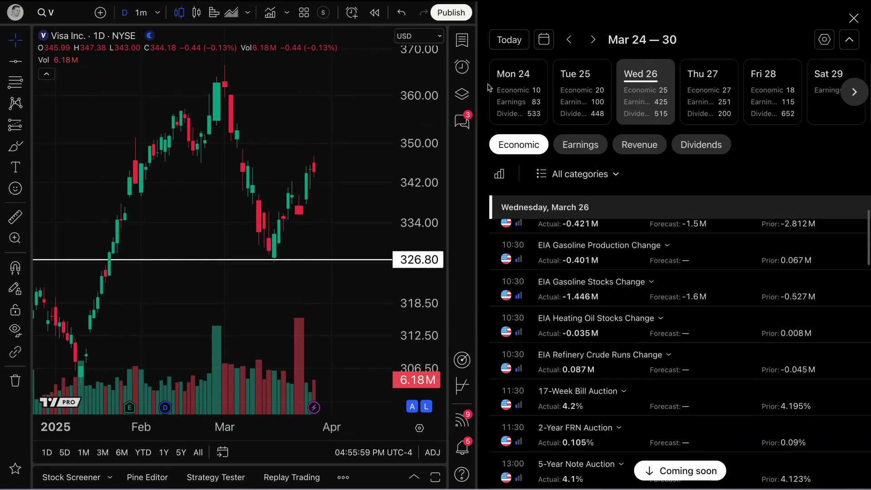
Step: Open the watchlist and details panel showing Key Indexes, then resize the chart and calendar around it
{"action": "left_click", "coordinate": [462, 48]}
{"action": "left_click_drag", "start_coordinate": [318, 59], "coordinate": [323, 231]}
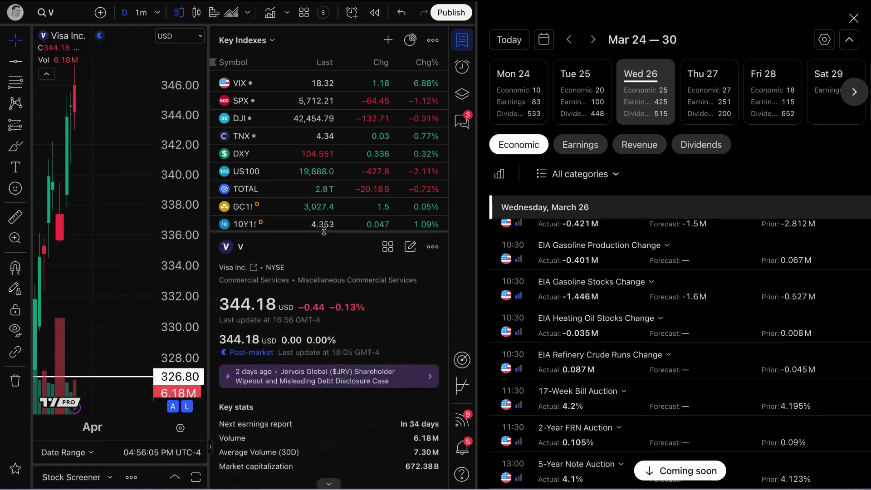
{"action": "left_click_drag", "start_coordinate": [208, 221], "coordinate": [270, 221]}
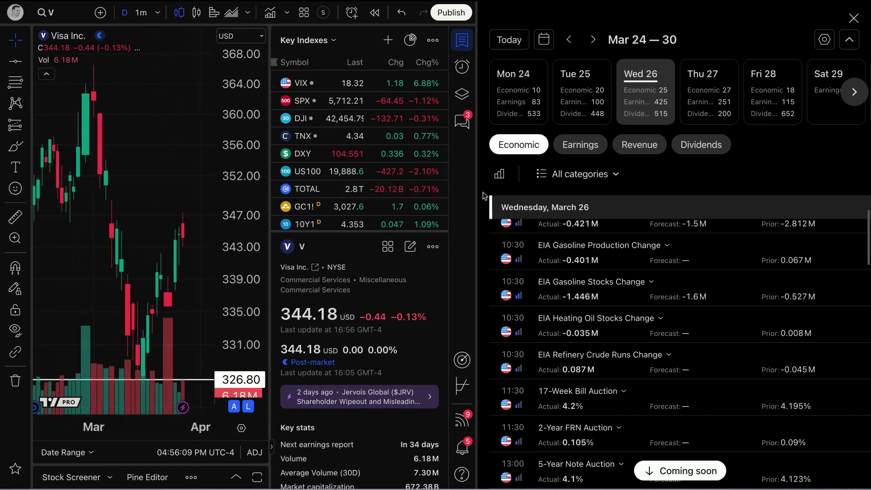
{"action": "left_click_drag", "start_coordinate": [477, 195], "coordinate": [554, 195]}
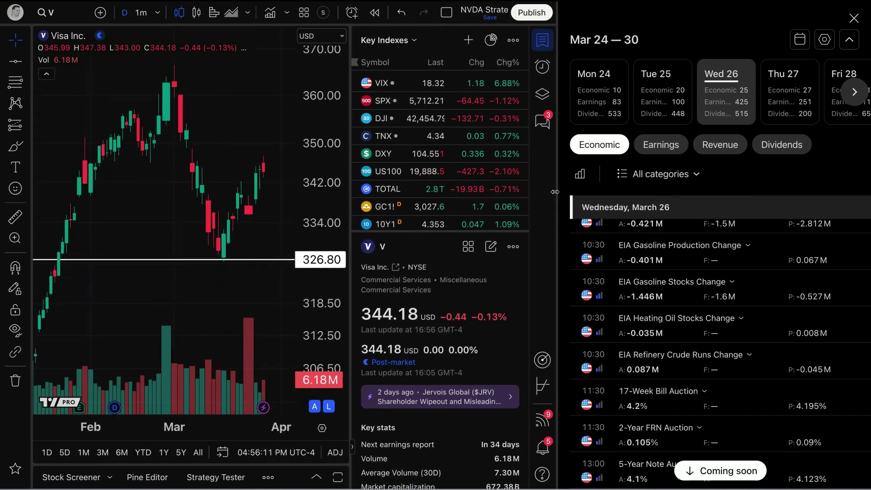
Step: Search for EURUSD and load the ICE Euro / U.S. Dollar chart
{"action": "left_click", "coordinate": [57, 19]}
{"action": "type", "text": "EURUSF"}
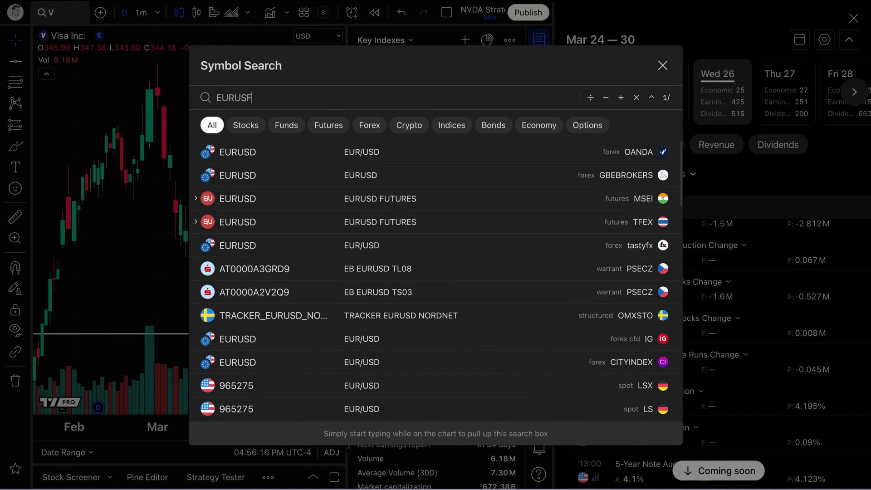
{"action": "key", "text": "BackSpace"}
{"action": "type", "text": "D"}
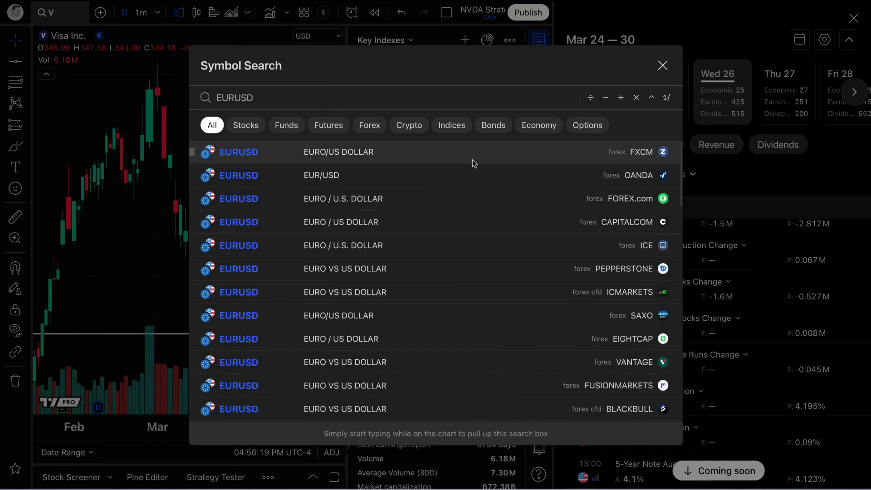
{"action": "left_click", "coordinate": [447, 247]}
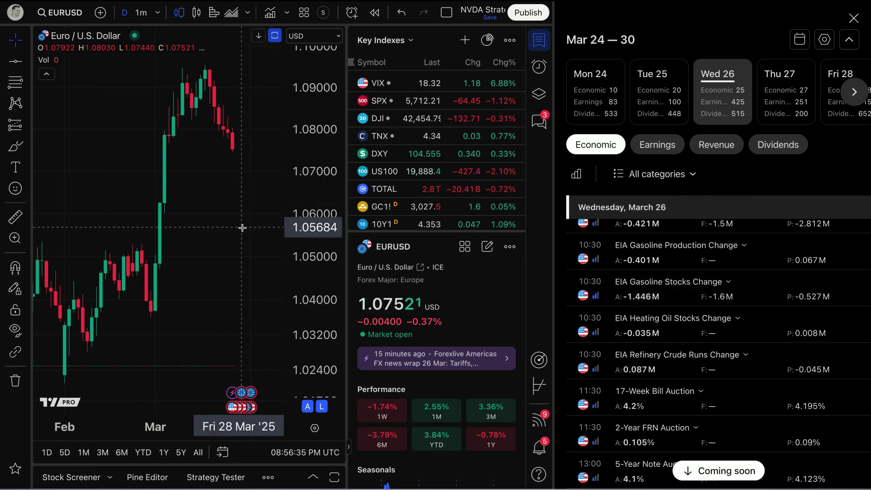
Step: Close the Key Indexes watchlist panel and pan the EURUSD chart to 2025 through April
{"action": "scroll", "coordinate": [193, 227], "scroll_direction": "left", "scroll_amount": 3}
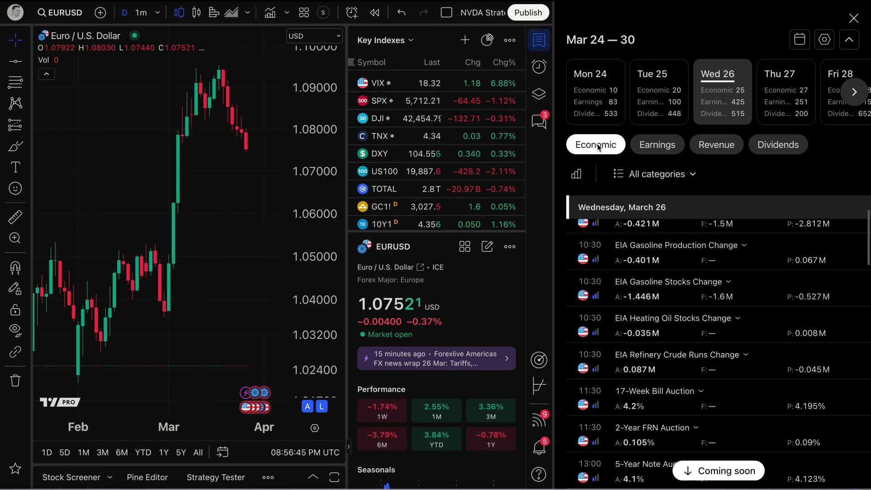
{"action": "scroll", "coordinate": [585, 302], "scroll_direction": "down", "scroll_amount": 5}
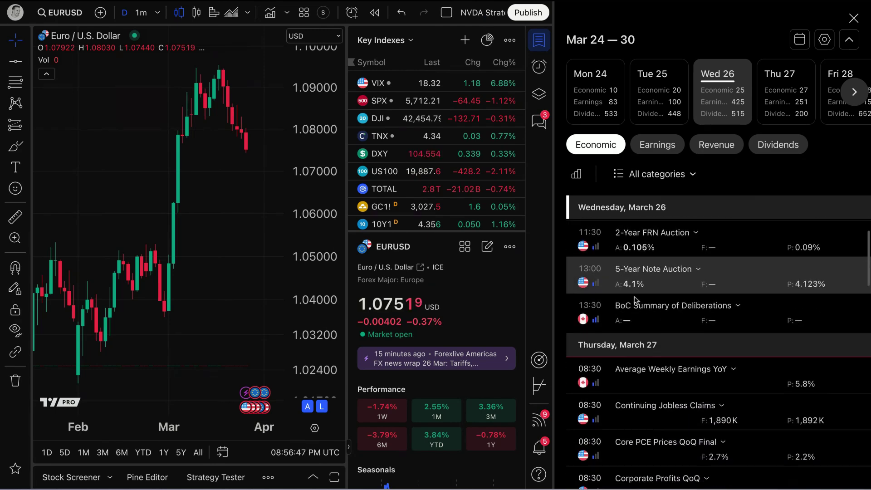
{"action": "left_click", "coordinate": [539, 40]}
{"action": "left_click_drag", "start_coordinate": [399, 150], "coordinate": [311, 220]}
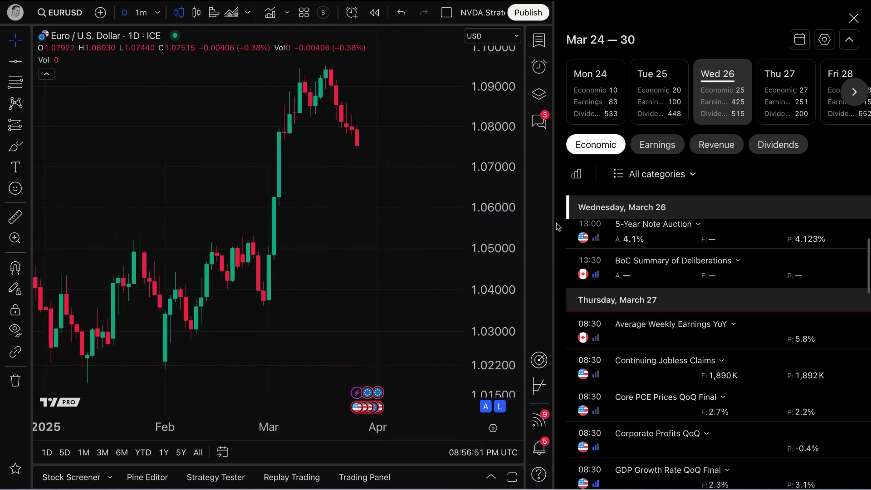
Step: Widen the economic calendar, scroll its events, jump to Thursday March 27, then close it
{"action": "left_click_drag", "start_coordinate": [556, 227], "coordinate": [539, 225]}
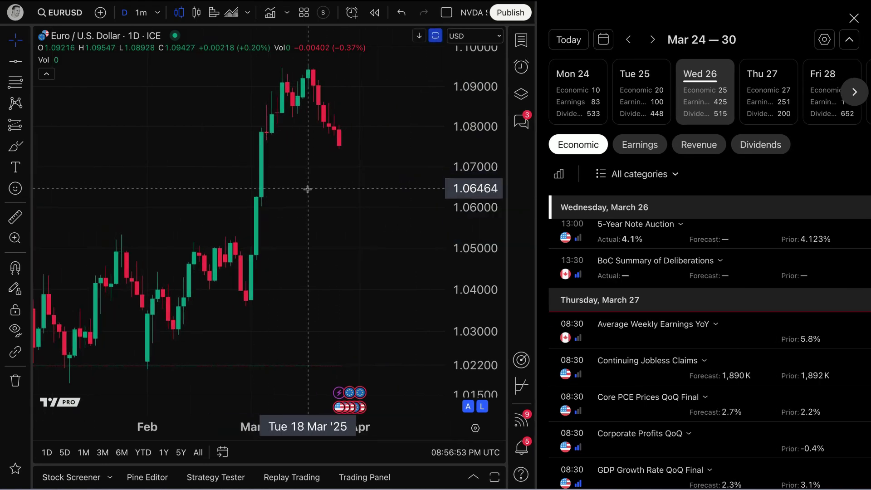
{"action": "scroll", "coordinate": [671, 303], "scroll_direction": "down", "scroll_amount": 3}
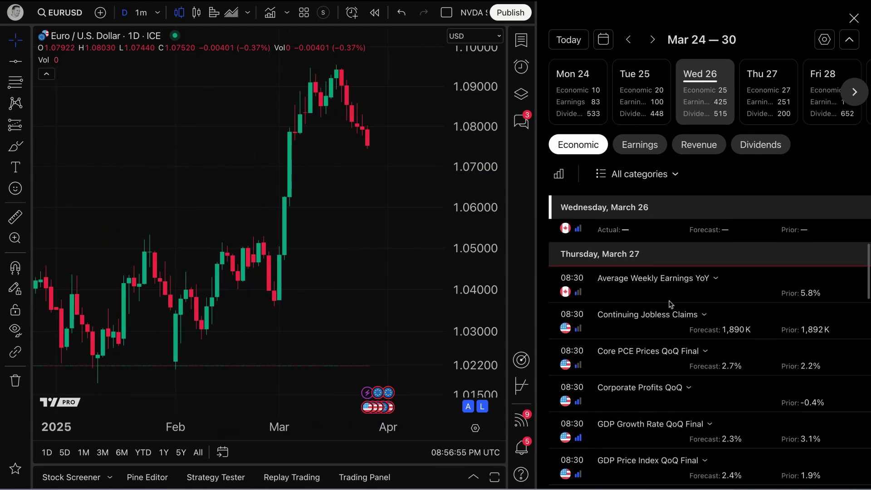
{"action": "scroll", "coordinate": [670, 304], "scroll_direction": "down", "scroll_amount": 3}
{"action": "scroll", "coordinate": [671, 304], "scroll_direction": "up", "scroll_amount": 10}
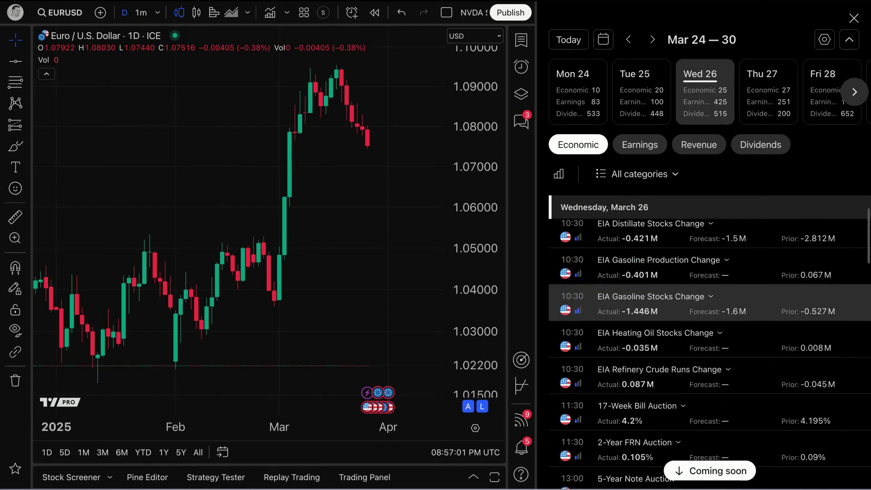
{"action": "scroll", "coordinate": [670, 304], "scroll_direction": "down", "scroll_amount": 4}
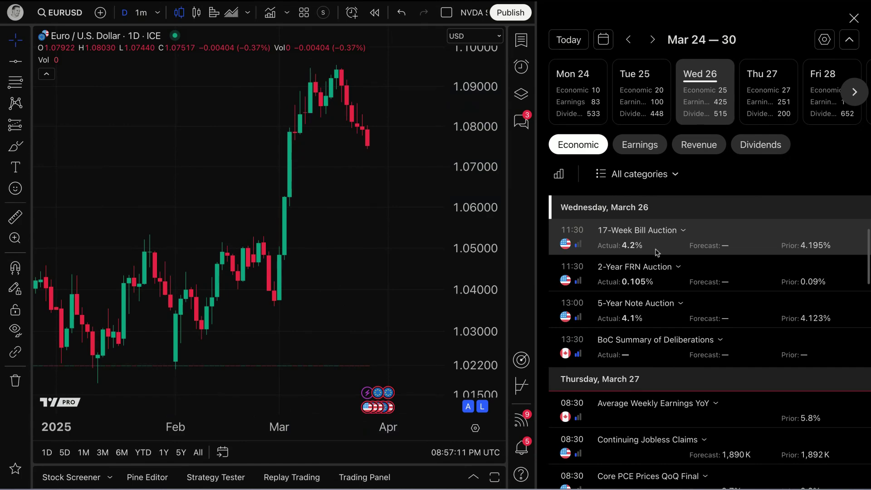
{"action": "scroll", "coordinate": [659, 267], "scroll_direction": "down", "scroll_amount": 3}
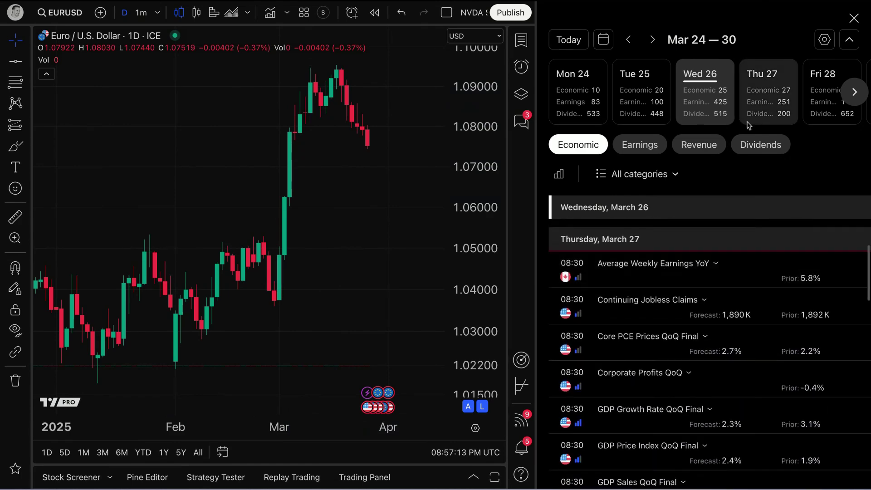
{"action": "left_click", "coordinate": [761, 110]}
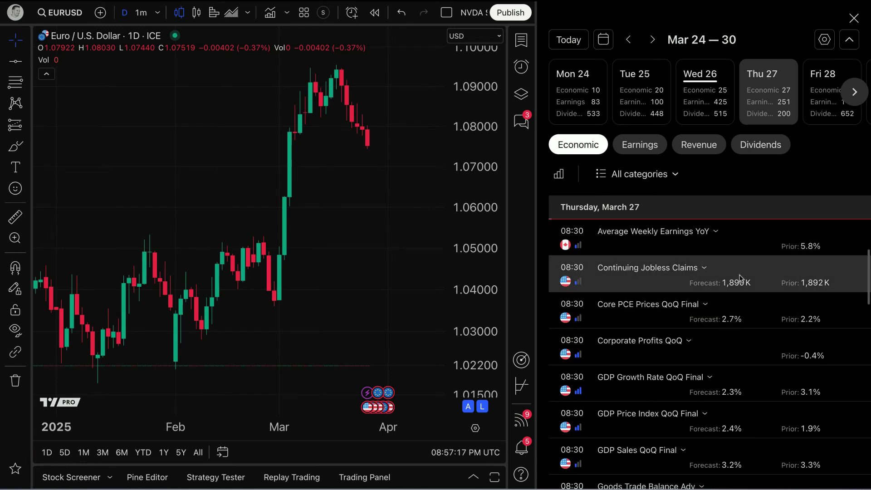
{"action": "left_click", "coordinate": [854, 18]}
Step: Zoom in and pan the EURUSD daily chart to frame February through April
{"action": "scroll", "coordinate": [552, 292], "scroll_direction": "up", "scroll_amount": 5}
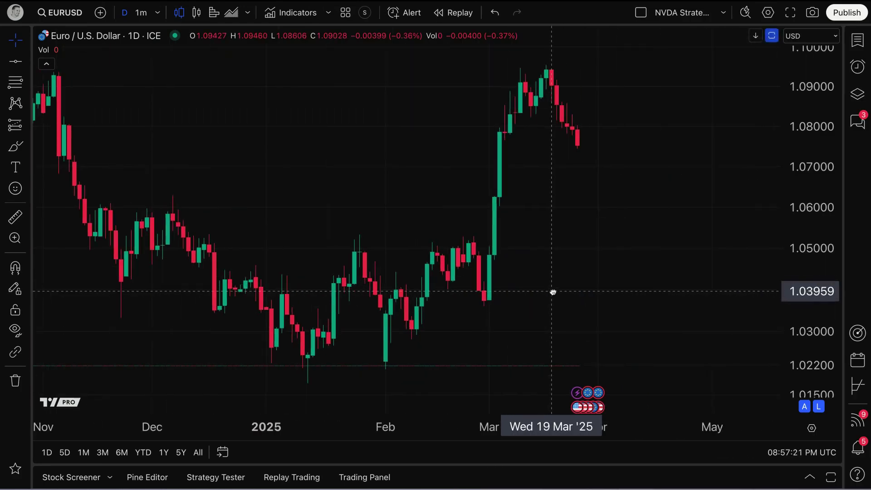
{"action": "left_click_drag", "start_coordinate": [465, 280], "coordinate": [554, 281]}
{"action": "scroll", "coordinate": [544, 277], "scroll_direction": "up", "scroll_amount": 2}
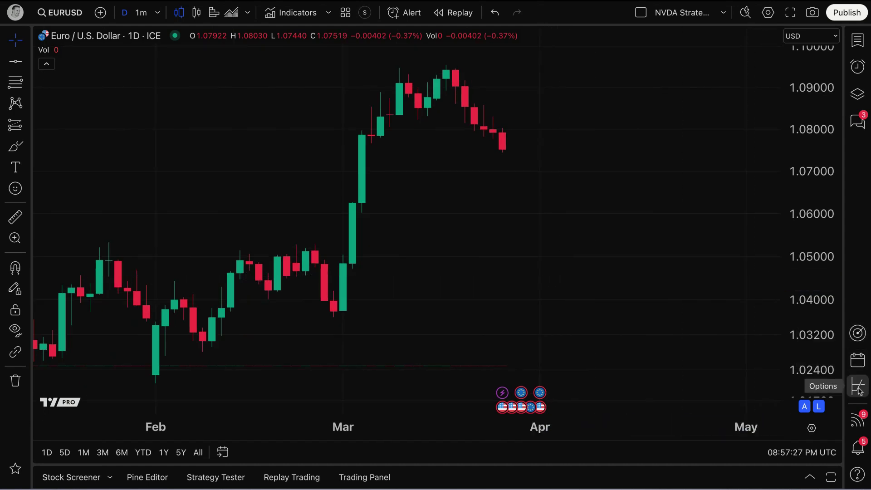
Step: Open the stock screener's Demo Screen and load Arm Holdings (ARM) onto the chart
{"action": "left_click", "coordinate": [857, 332]}
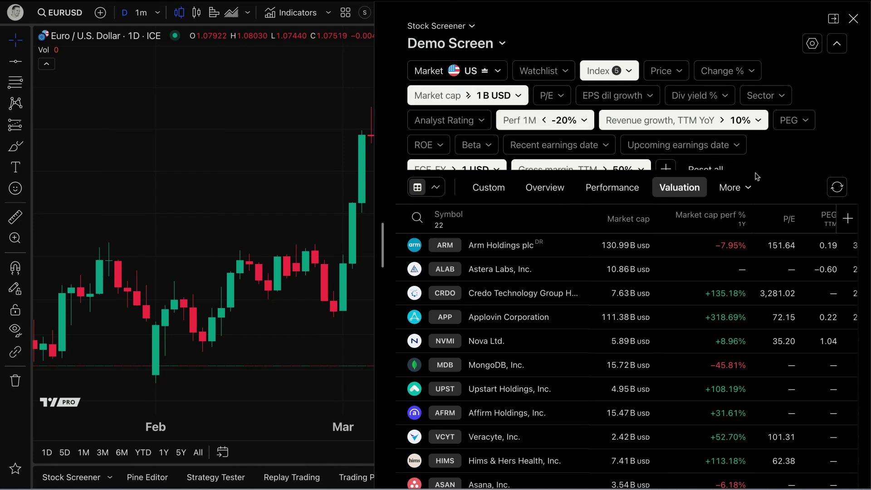
{"action": "scroll", "coordinate": [757, 163], "scroll_direction": "down", "scroll_amount": 1}
{"action": "scroll", "coordinate": [526, 118], "scroll_direction": "up", "scroll_amount": 1}
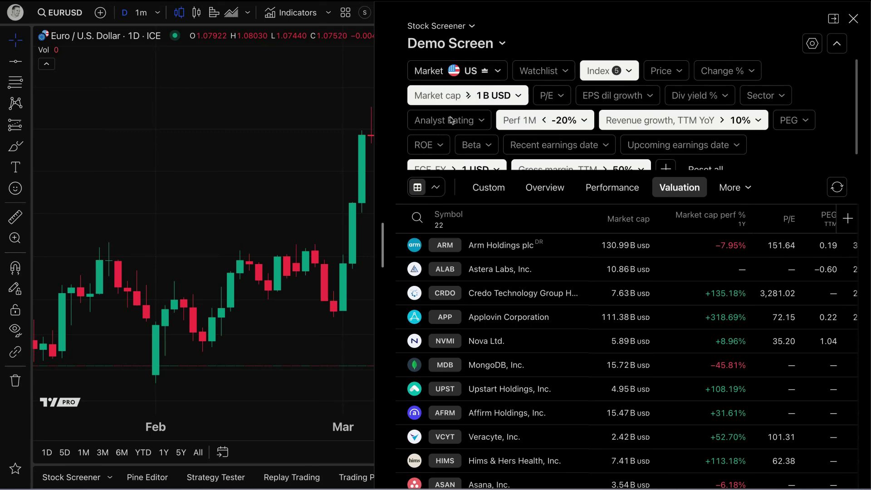
{"action": "left_click_drag", "start_coordinate": [224, 150], "coordinate": [87, 158]}
{"action": "left_click_drag", "start_coordinate": [268, 236], "coordinate": [207, 235]}
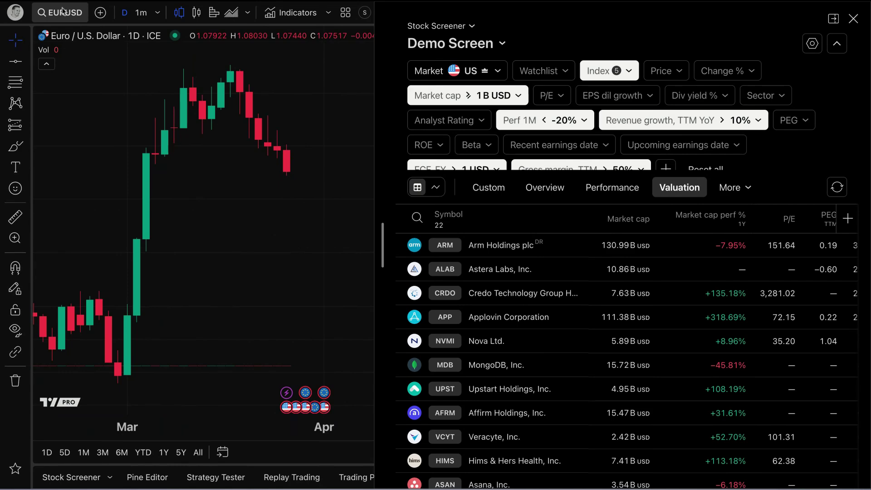
{"action": "left_click", "coordinate": [512, 245]}
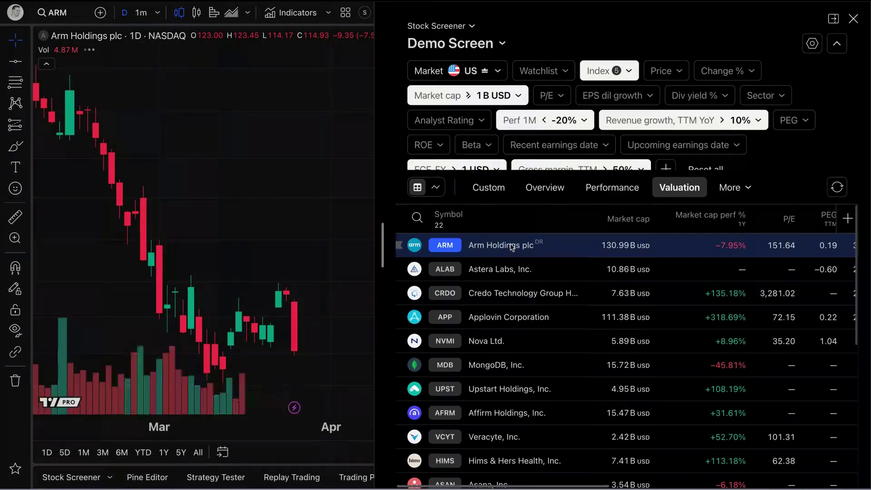
{"action": "scroll", "coordinate": [284, 218], "scroll_direction": "down", "scroll_amount": 3}
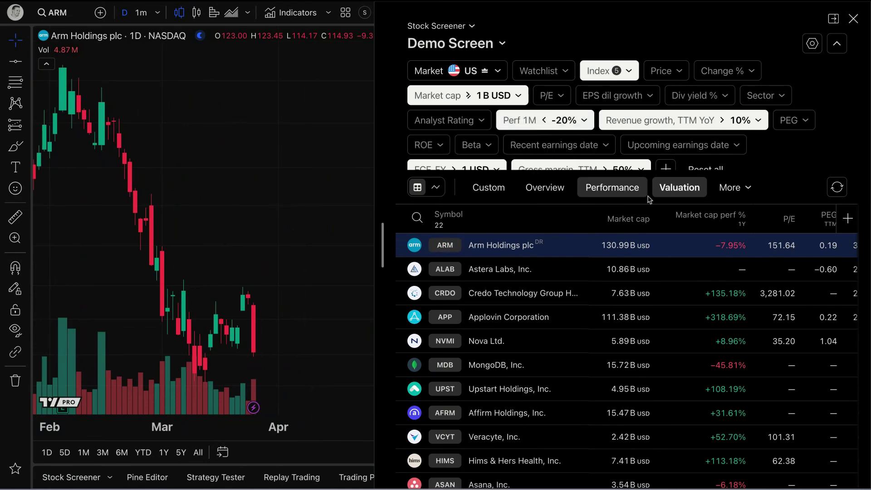
Step: Dock the screener in split view and pan the ARM chart back to February–March
{"action": "left_click", "coordinate": [833, 19]}
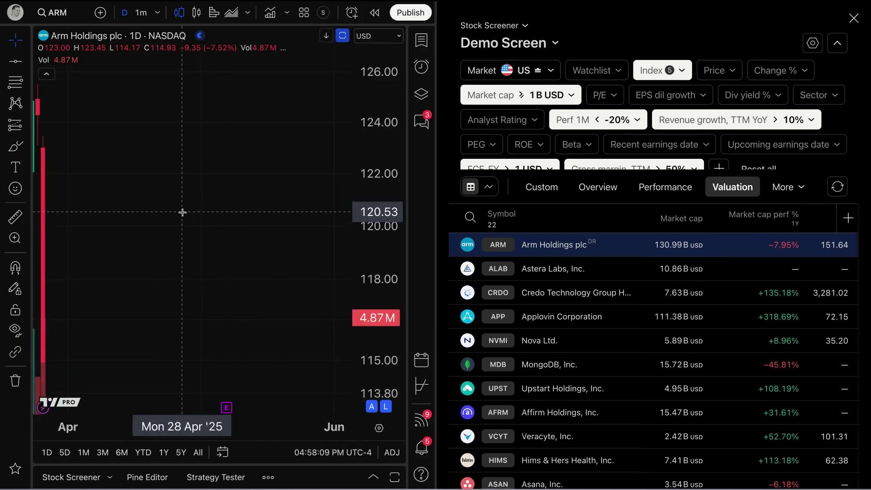
{"action": "left_click_drag", "start_coordinate": [181, 210], "coordinate": [302, 206]}
{"action": "left_click_drag", "start_coordinate": [189, 210], "coordinate": [334, 243]}
{"action": "left_click_drag", "start_coordinate": [144, 249], "coordinate": [154, 248]}
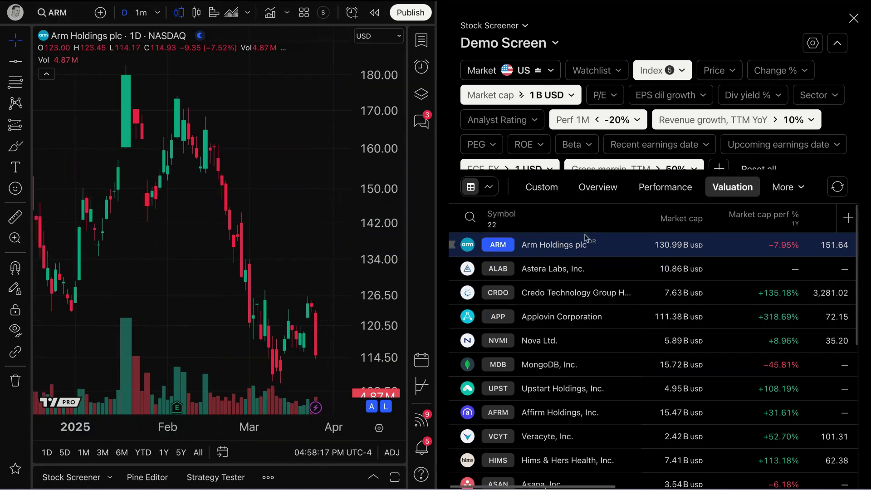
Step: Show screener results as mini charts with a compact filter header, and scroll through them
{"action": "left_click", "coordinate": [489, 186]}
{"action": "scroll", "coordinate": [598, 281], "scroll_direction": "down", "scroll_amount": 3}
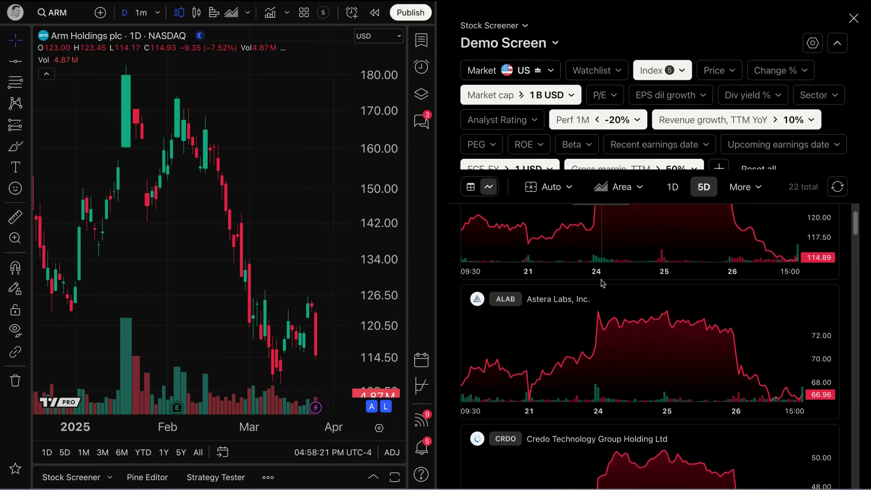
{"action": "scroll", "coordinate": [601, 282], "scroll_direction": "up", "scroll_amount": 3}
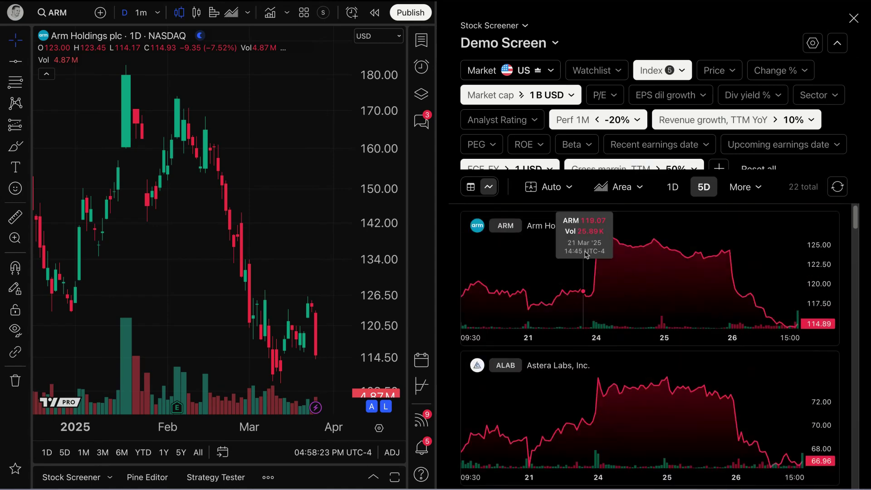
{"action": "left_click", "coordinate": [837, 42]}
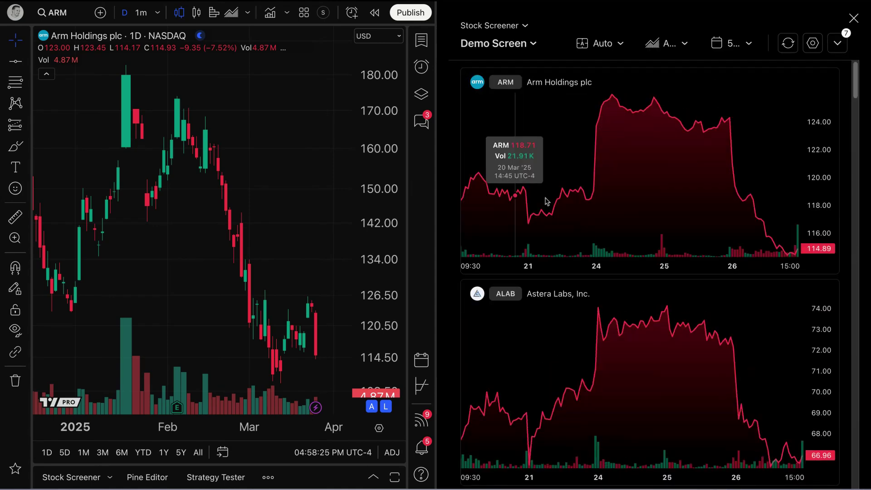
{"action": "scroll", "coordinate": [263, 199], "scroll_direction": "down", "scroll_amount": 5}
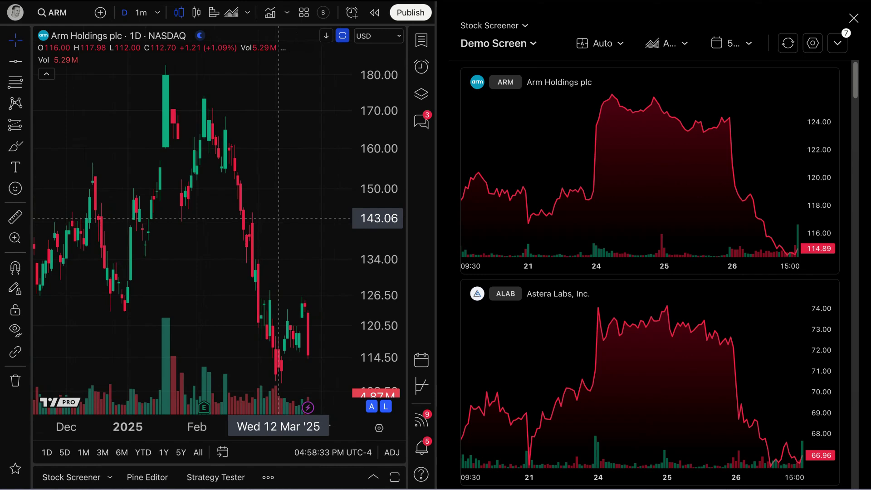
{"action": "scroll", "coordinate": [278, 218], "scroll_direction": "down", "scroll_amount": 1}
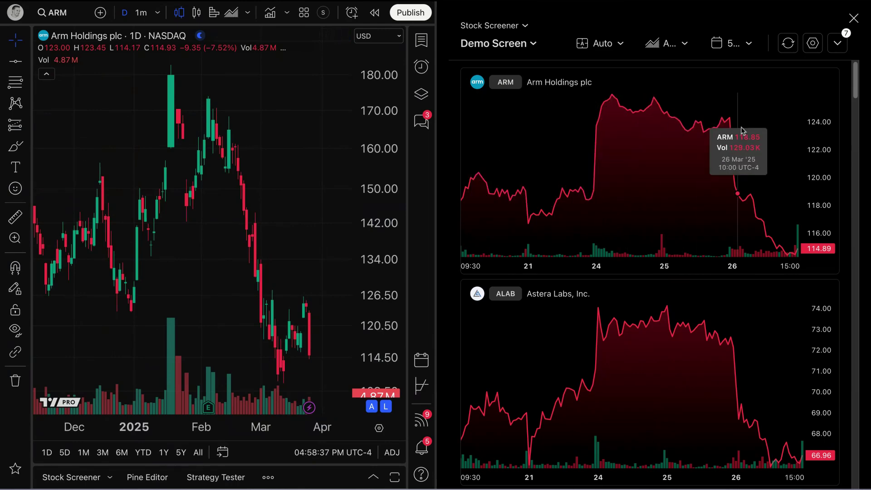
{"action": "scroll", "coordinate": [630, 236], "scroll_direction": "down", "scroll_amount": 1}
{"action": "scroll", "coordinate": [630, 235], "scroll_direction": "down", "scroll_amount": 20}
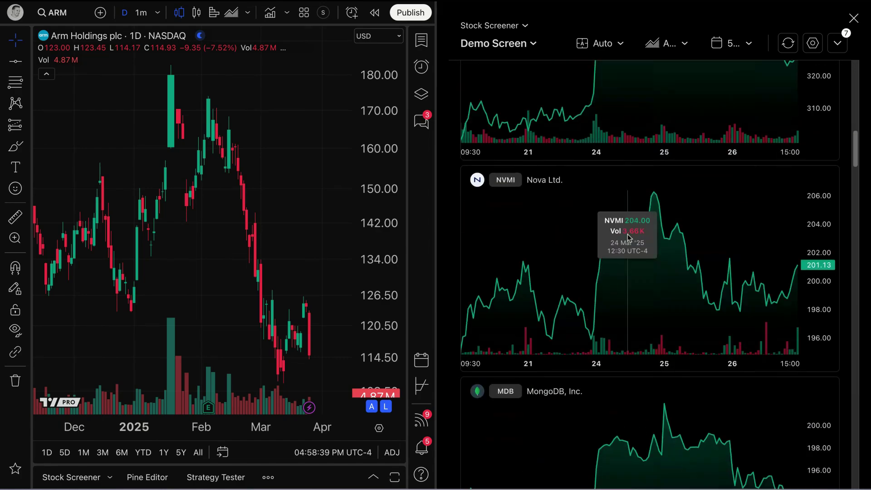
{"action": "scroll", "coordinate": [629, 237], "scroll_direction": "down", "scroll_amount": 20}
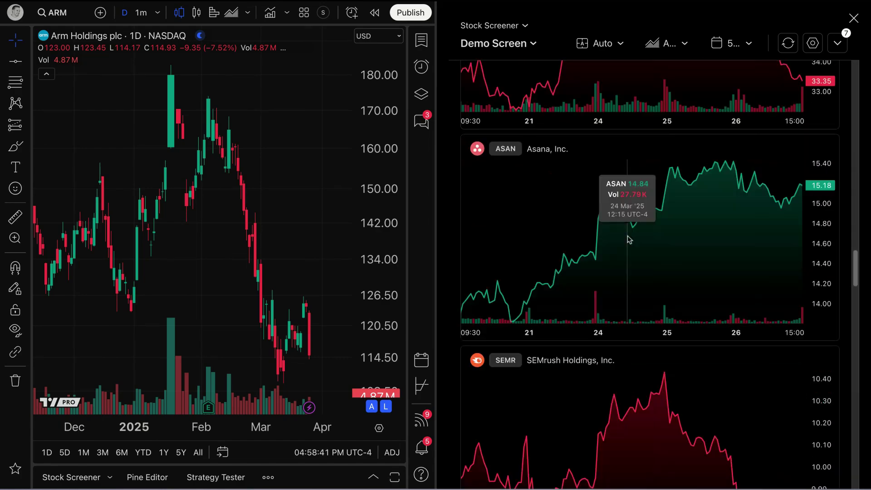
{"action": "scroll", "coordinate": [629, 239], "scroll_direction": "down", "scroll_amount": 10}
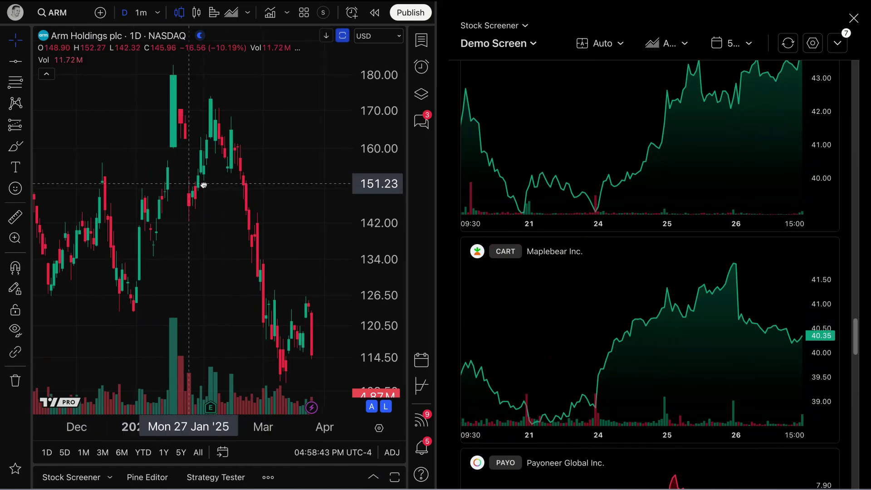
{"action": "scroll", "coordinate": [184, 197], "scroll_direction": "right", "scroll_amount": 2}
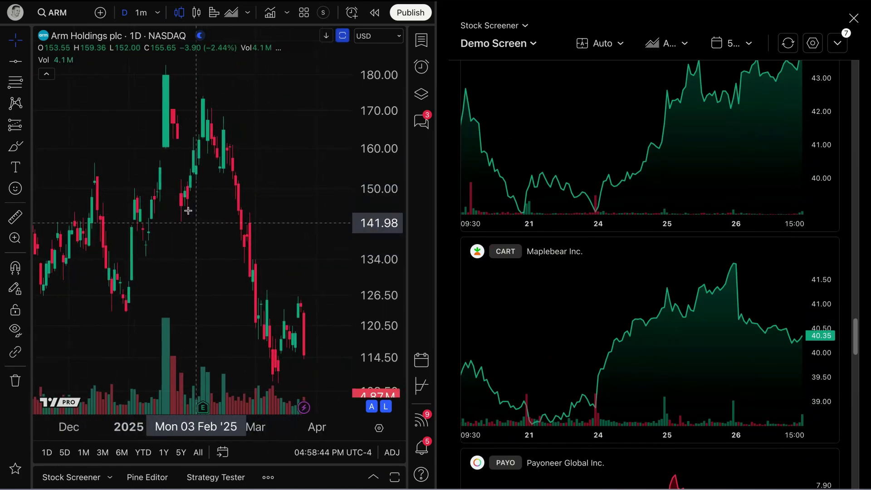
Step: Load Maplebear, Ibotta, Zeta Global, SEMrush, Asana and Hims & Hers onto the main chart in turn
{"action": "left_click", "coordinate": [501, 253]}
{"action": "scroll", "coordinate": [535, 211], "scroll_direction": "up", "scroll_amount": 4}
{"action": "left_click", "coordinate": [536, 211]}
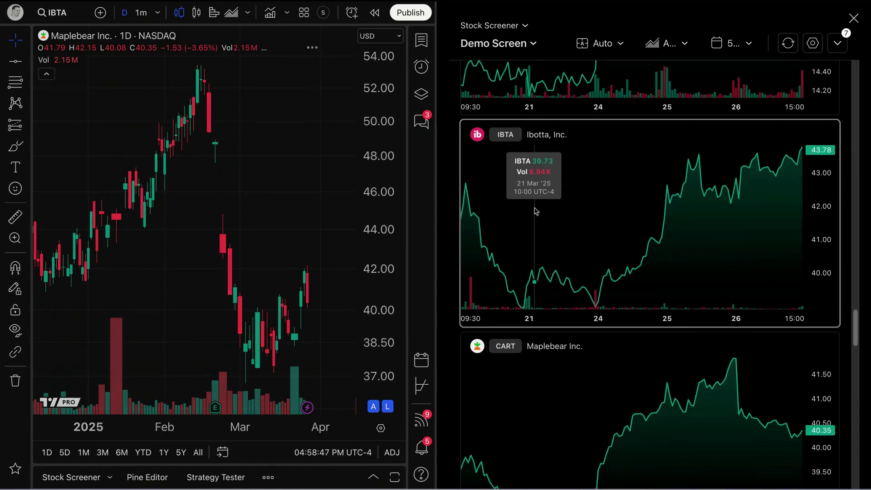
{"action": "scroll", "coordinate": [536, 211], "scroll_direction": "up", "scroll_amount": 5}
{"action": "left_click", "coordinate": [536, 212]}
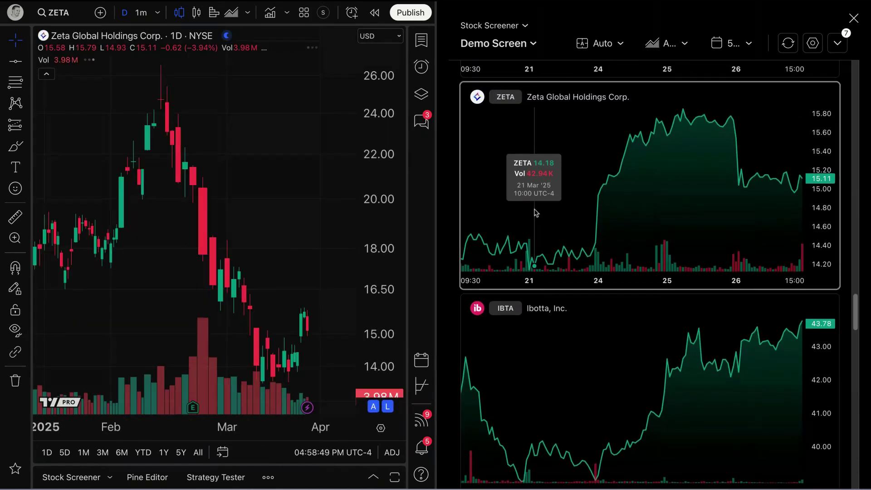
{"action": "scroll", "coordinate": [536, 213], "scroll_direction": "up", "scroll_amount": 5}
{"action": "left_click", "coordinate": [533, 214]}
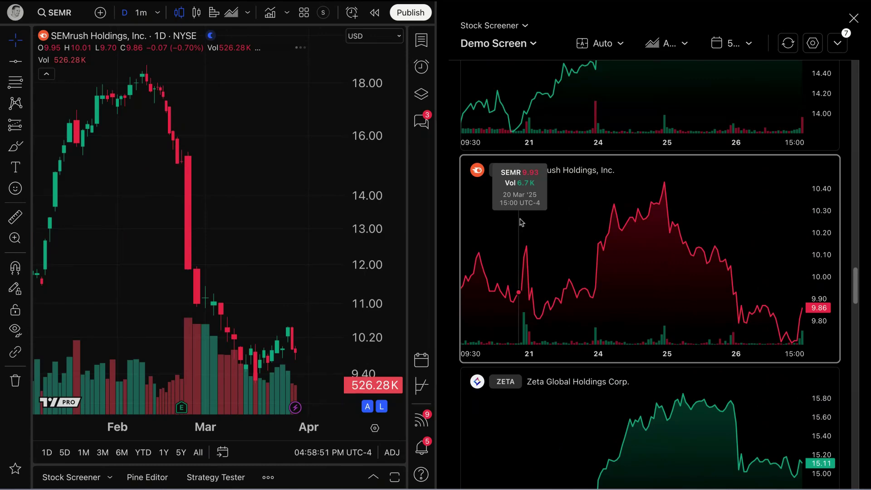
{"action": "scroll", "coordinate": [521, 222], "scroll_direction": "up", "scroll_amount": 5}
{"action": "left_click", "coordinate": [522, 372]}
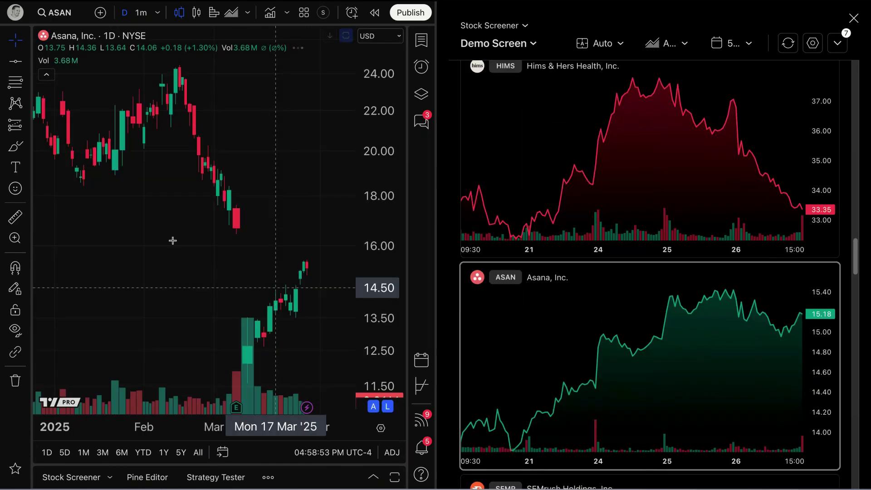
{"action": "scroll", "coordinate": [209, 194], "scroll_direction": "left", "scroll_amount": 5}
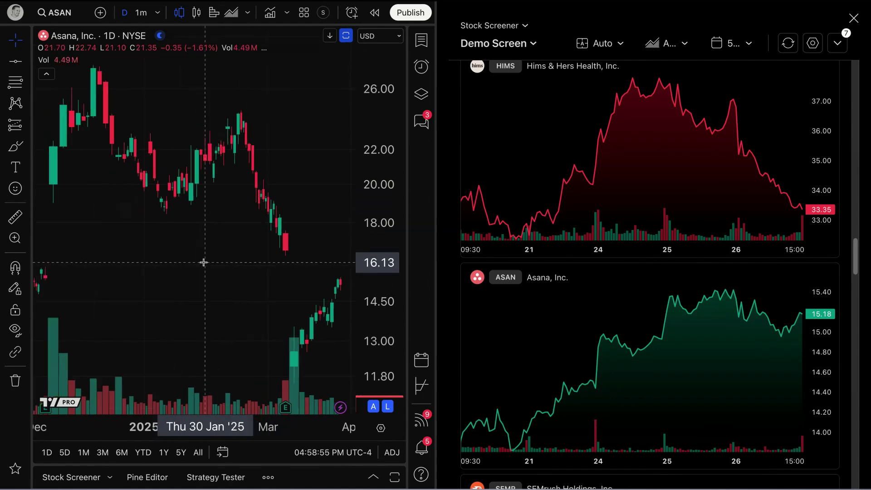
{"action": "scroll", "coordinate": [211, 263], "scroll_direction": "left", "scroll_amount": 5}
{"action": "left_click", "coordinate": [539, 139]}
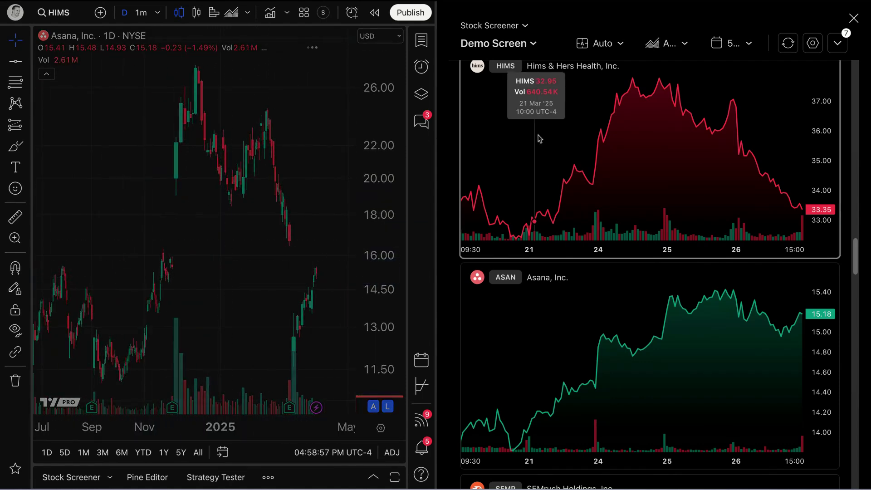
Step: Cycle the main chart through Veracyte, Affirm, Upstart, MongoDB and Nova, ending on Applovin (APP)
{"action": "scroll", "coordinate": [540, 143], "scroll_direction": "up", "scroll_amount": 5}
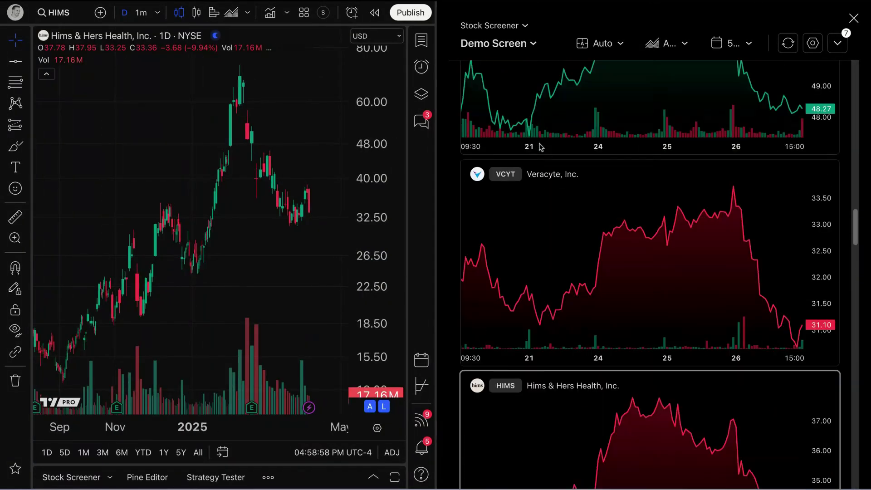
{"action": "left_click", "coordinate": [550, 220]}
{"action": "scroll", "coordinate": [550, 220], "scroll_direction": "up", "scroll_amount": 5}
{"action": "left_click", "coordinate": [548, 219]}
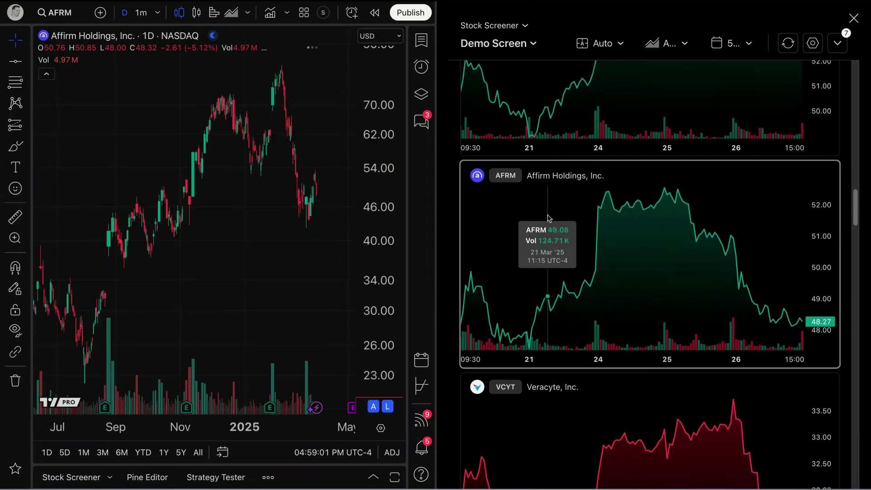
{"action": "scroll", "coordinate": [548, 218], "scroll_direction": "up", "scroll_amount": 5}
{"action": "left_click", "coordinate": [547, 218]}
{"action": "scroll", "coordinate": [546, 218], "scroll_direction": "up", "scroll_amount": 5}
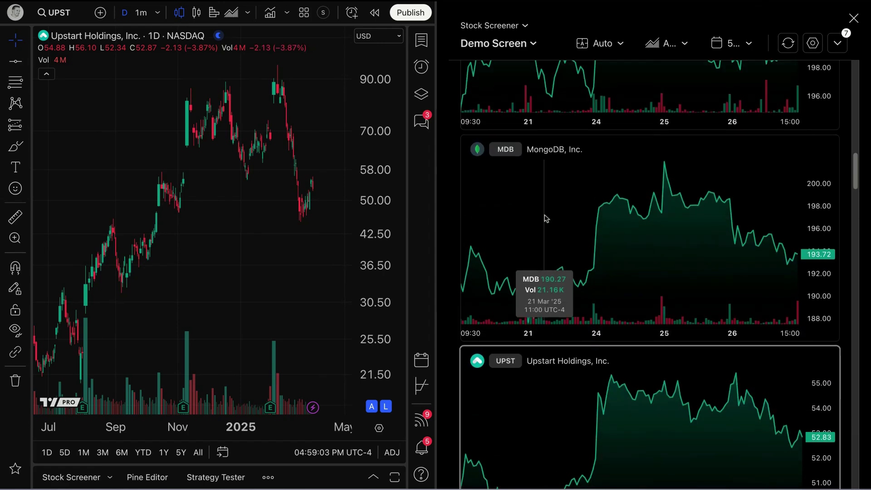
{"action": "scroll", "coordinate": [542, 224], "scroll_direction": "up", "scroll_amount": 5}
{"action": "left_click", "coordinate": [539, 230]}
{"action": "scroll", "coordinate": [538, 230], "scroll_direction": "up", "scroll_amount": 5}
{"action": "left_click", "coordinate": [539, 231]}
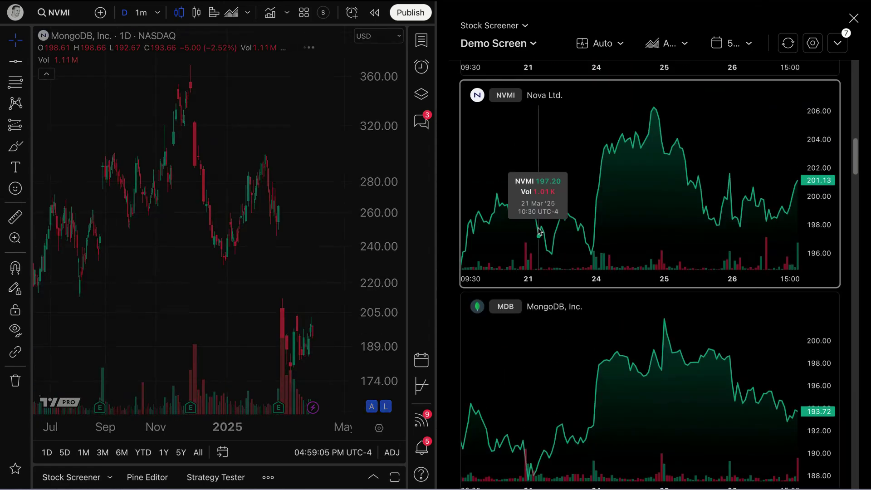
{"action": "scroll", "coordinate": [539, 231], "scroll_direction": "up", "scroll_amount": 5}
{"action": "left_click", "coordinate": [538, 193]}
{"action": "scroll", "coordinate": [539, 193], "scroll_direction": "up", "scroll_amount": 5}
{"action": "scroll", "coordinate": [538, 193], "scroll_direction": "up", "scroll_amount": 5}
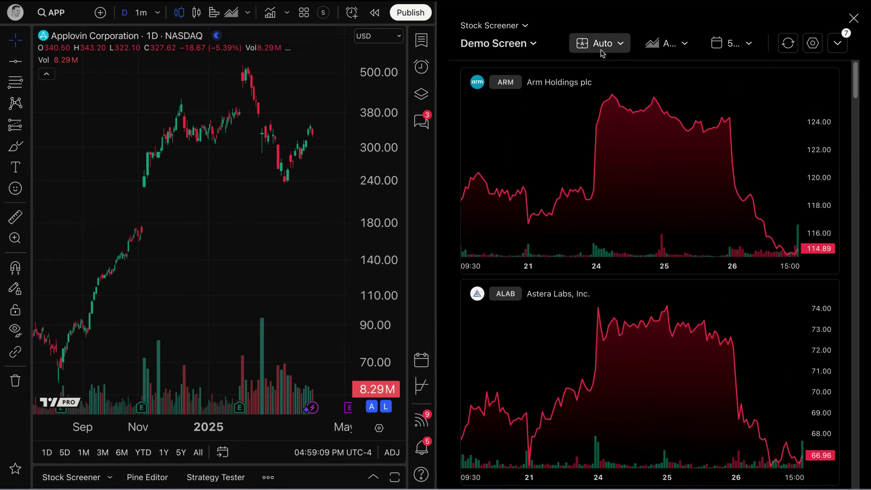
Step: Expand the screener's filter criteria and list the screened stocks as a table
{"action": "left_click", "coordinate": [838, 44]}
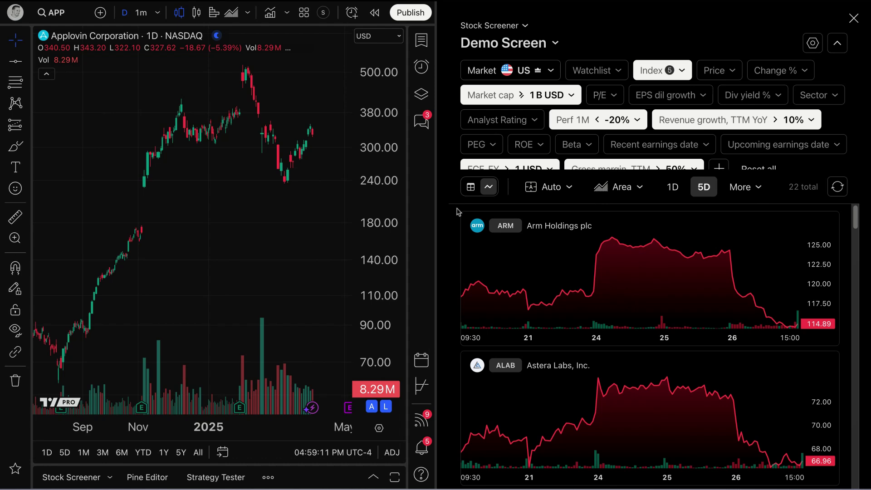
{"action": "left_click", "coordinate": [476, 192]}
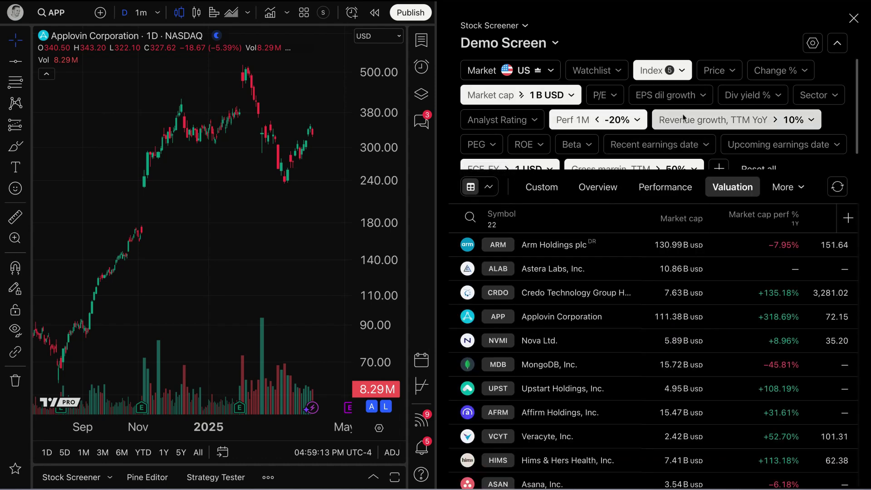
{"action": "scroll", "coordinate": [855, 92], "scroll_direction": "down", "scroll_amount": 2}
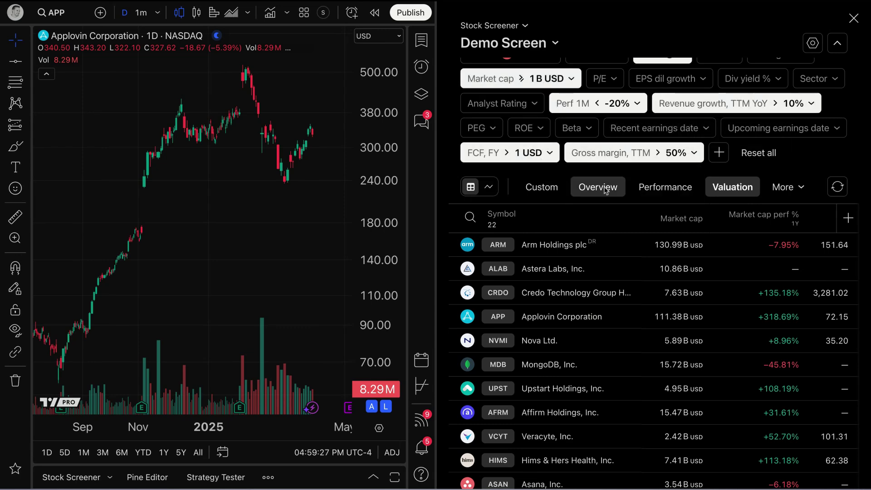
{"action": "scroll", "coordinate": [676, 114], "scroll_direction": "up", "scroll_amount": 1}
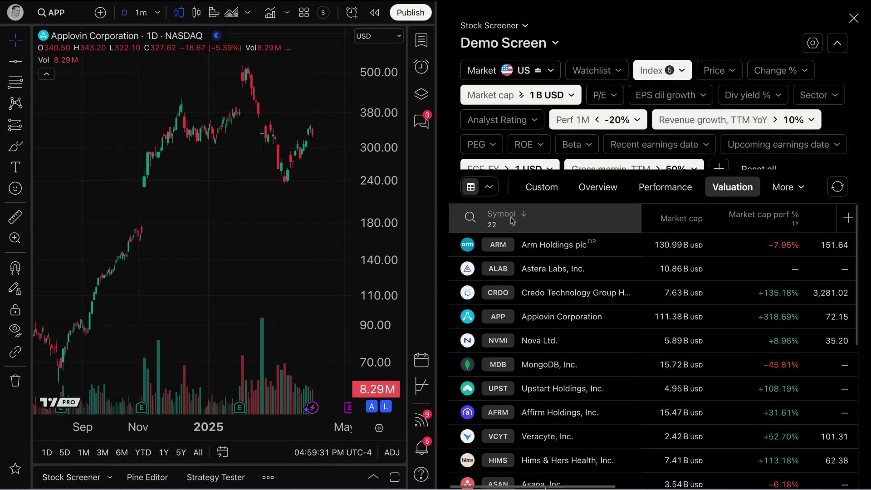
{"action": "scroll", "coordinate": [523, 297], "scroll_direction": "down", "scroll_amount": 5}
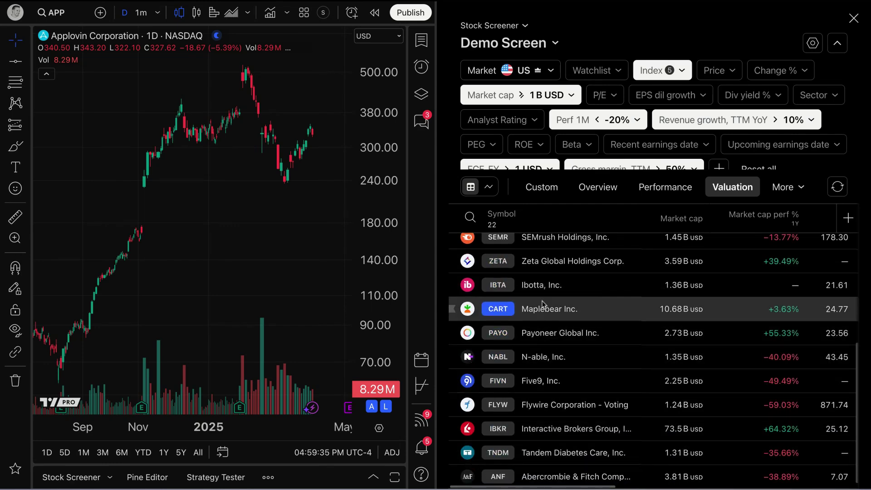
{"action": "scroll", "coordinate": [462, 336], "scroll_direction": "up", "scroll_amount": 5}
{"action": "mouse_move", "coordinate": [245, 229]}
{"action": "left_mouse_down"}
{"action": "mouse_move", "coordinate": [230, 229]}
{"action": "mouse_move", "coordinate": [268, 229]}
{"action": "mouse_move", "coordinate": [245, 228]}
{"action": "left_mouse_up"}
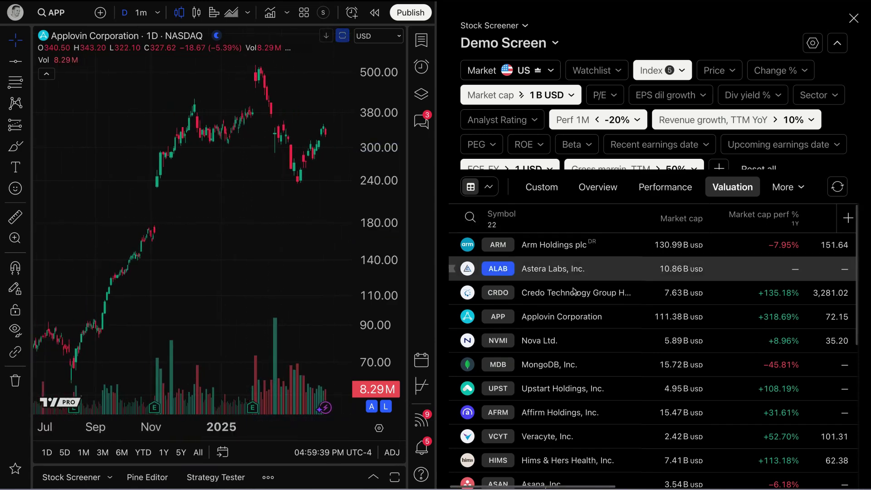
Step: Load ARM, ALAB, then CRDO on the main chart from the table rows
{"action": "left_click", "coordinate": [507, 252]}
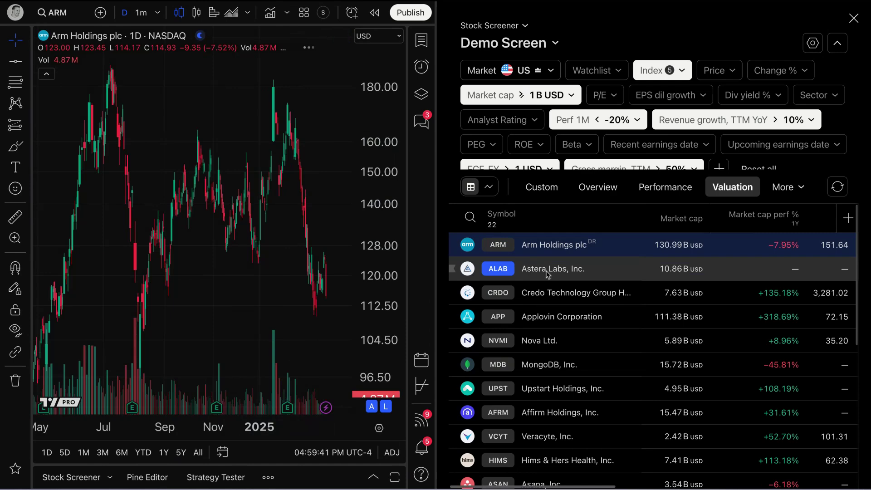
{"action": "left_click", "coordinate": [517, 271]}
{"action": "left_click", "coordinate": [552, 295]}
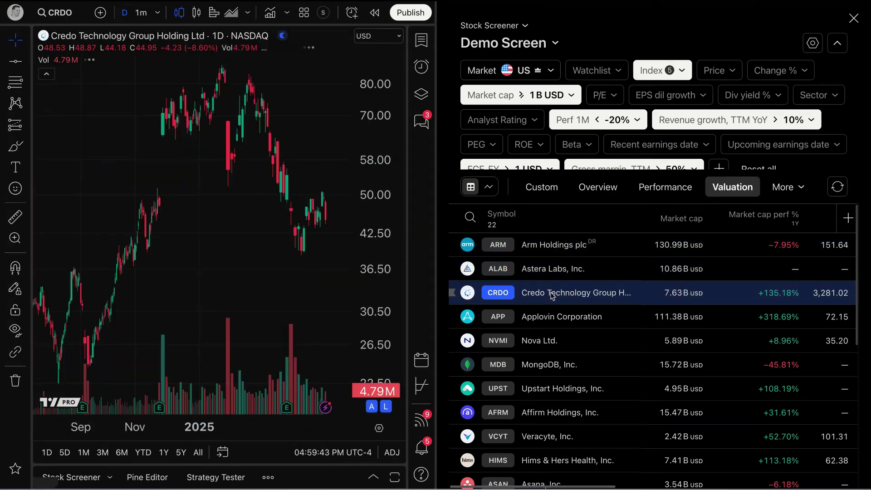
Step: View the Performance and Overview columns, then return the screener to chart cards
{"action": "left_click", "coordinate": [668, 194]}
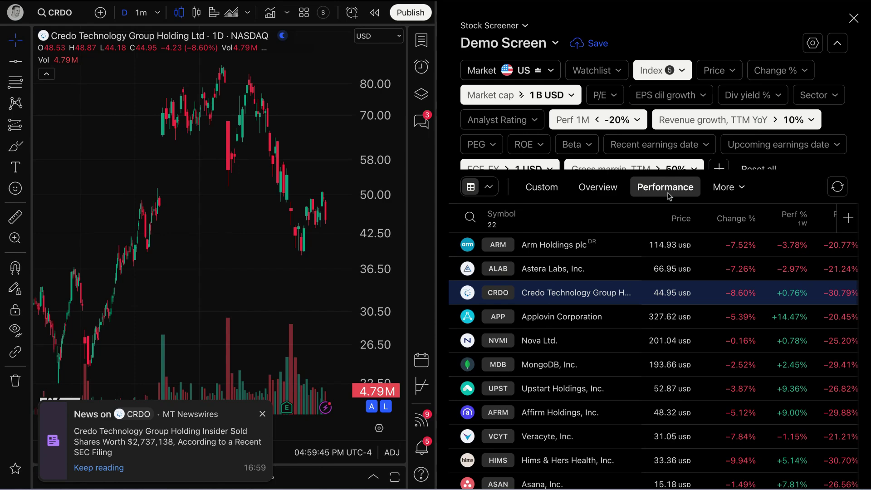
{"action": "left_click", "coordinate": [595, 194]}
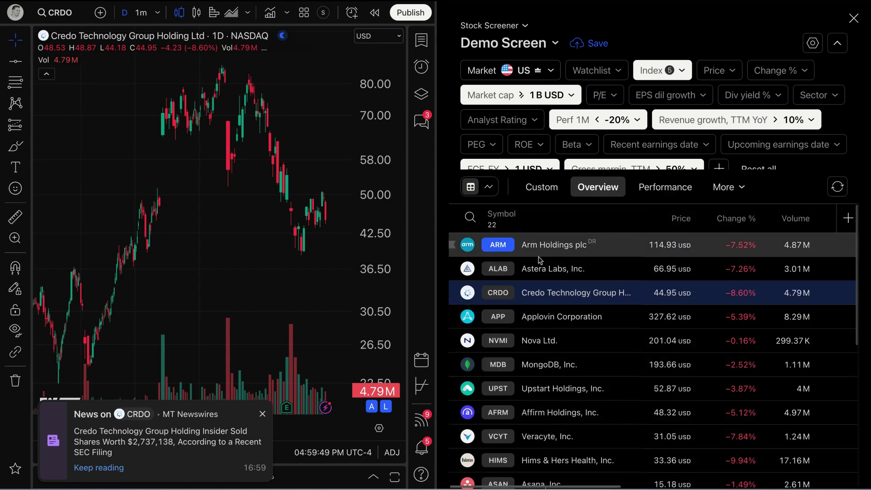
{"action": "left_click", "coordinate": [486, 187]}
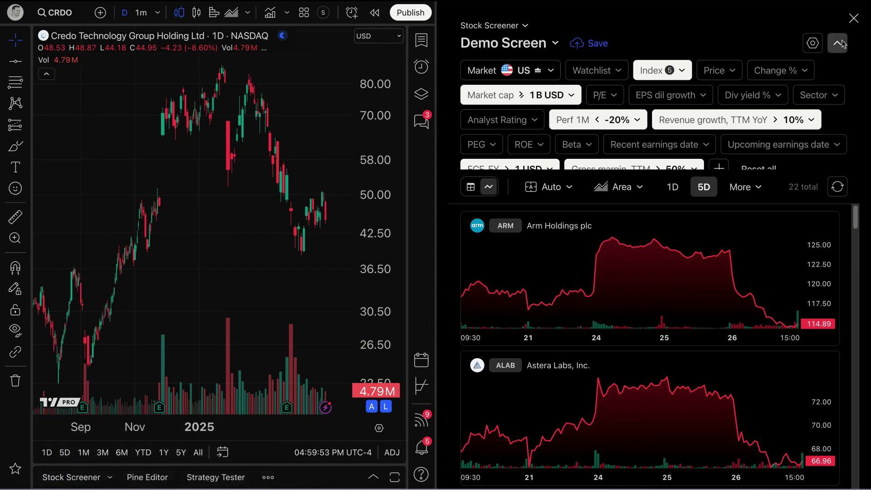
Step: Collapse the screener filters, scroll through the chart cards, and pan the Credo chart
{"action": "left_click", "coordinate": [837, 43]}
{"action": "scroll", "coordinate": [583, 232], "scroll_direction": "down", "scroll_amount": 15}
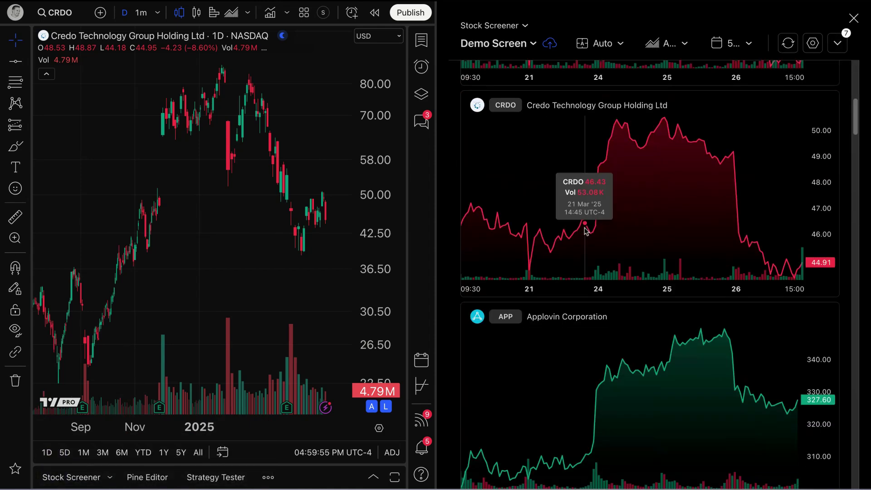
{"action": "scroll", "coordinate": [606, 278], "scroll_direction": "down", "scroll_amount": 15}
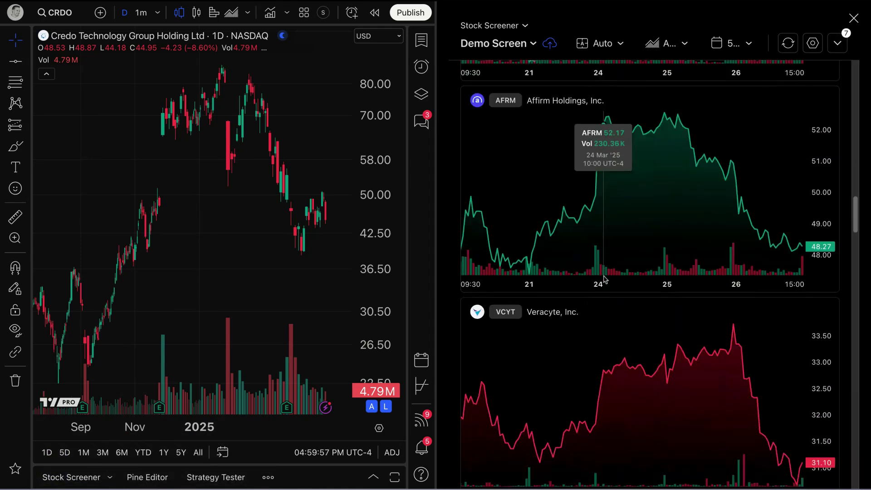
{"action": "scroll", "coordinate": [606, 278], "scroll_direction": "down", "scroll_amount": 10}
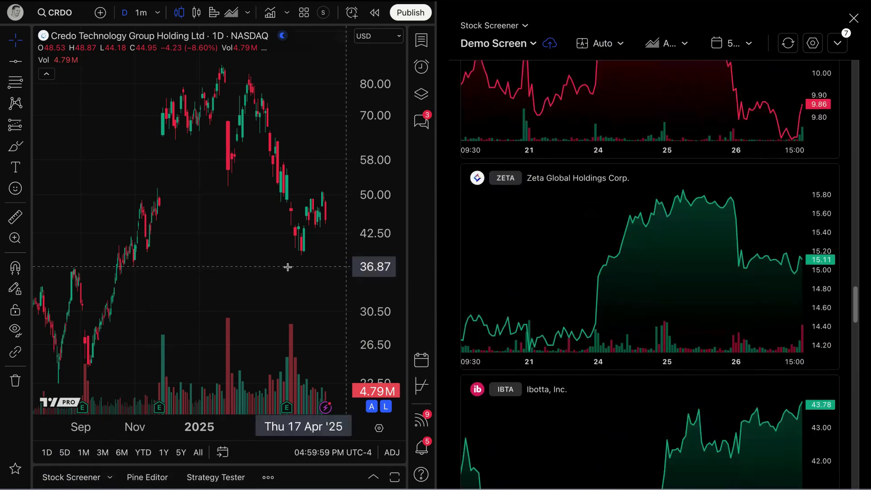
{"action": "scroll", "coordinate": [287, 267], "scroll_direction": "left", "scroll_amount": 3}
{"action": "left_click_drag", "start_coordinate": [288, 273], "coordinate": [234, 272]}
{"action": "scroll", "coordinate": [234, 272], "scroll_direction": "down", "scroll_amount": 3}
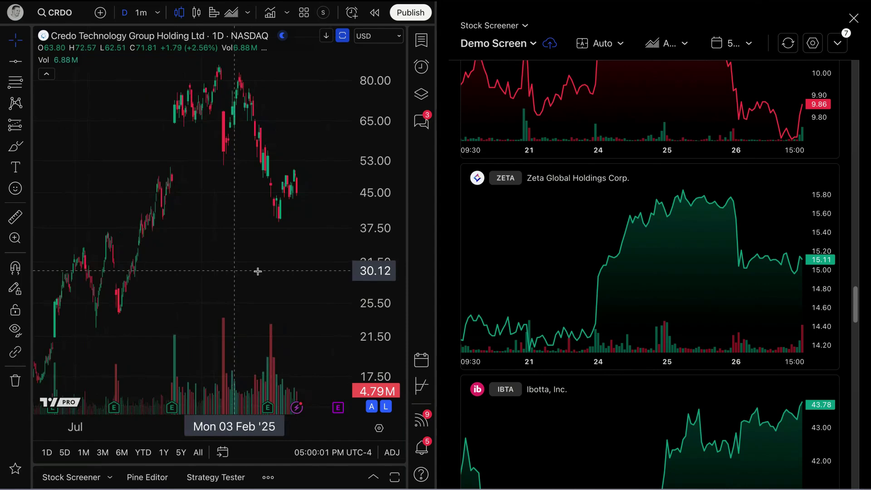
{"action": "scroll", "coordinate": [563, 301], "scroll_direction": "down", "scroll_amount": 8}
{"action": "scroll", "coordinate": [562, 301], "scroll_direction": "down", "scroll_amount": 6}
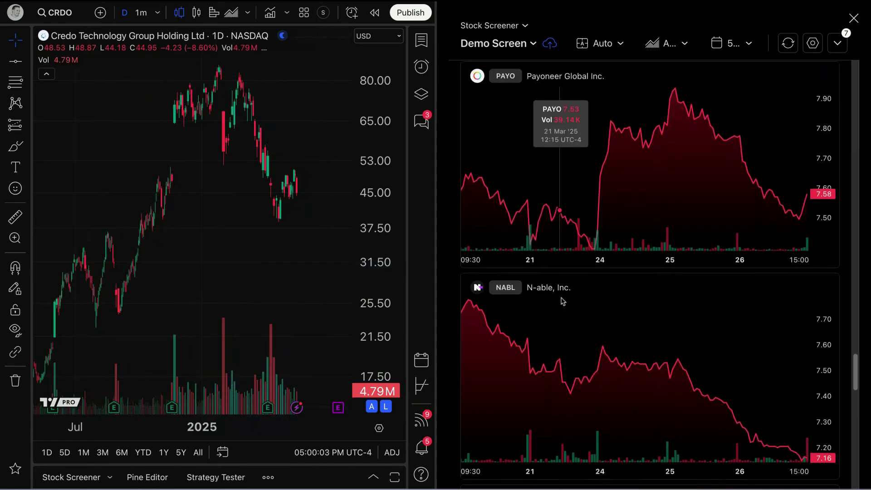
{"action": "scroll", "coordinate": [562, 209], "scroll_direction": "down", "scroll_amount": 10}
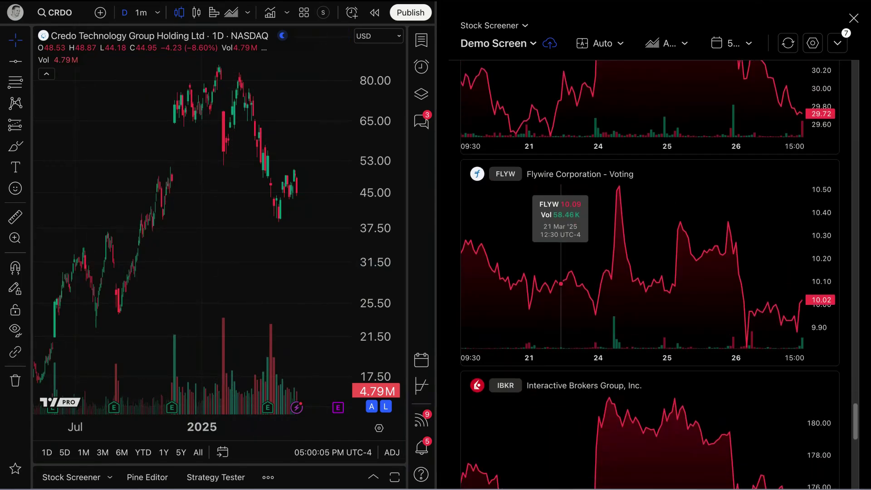
{"action": "scroll", "coordinate": [498, 272], "scroll_direction": "down", "scroll_amount": 4}
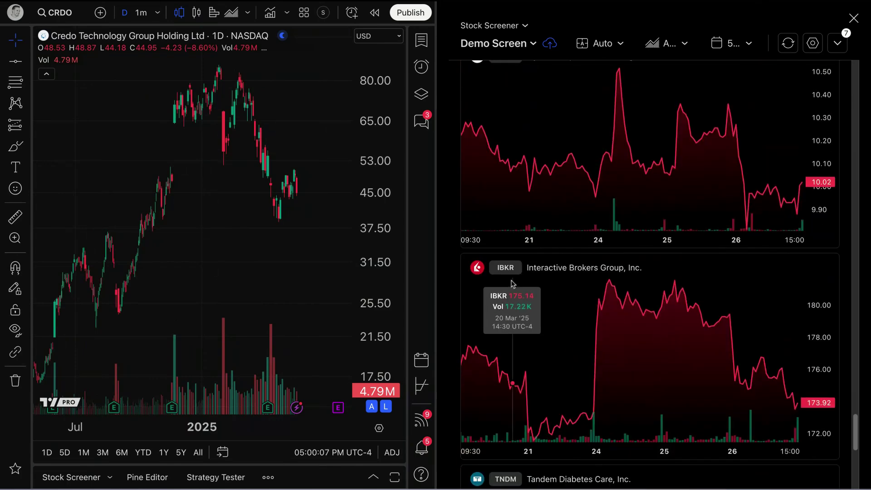
Step: Load IBKR, circle its recent candles with a red freehand ellipse, and close the screener
{"action": "left_click", "coordinate": [507, 275]}
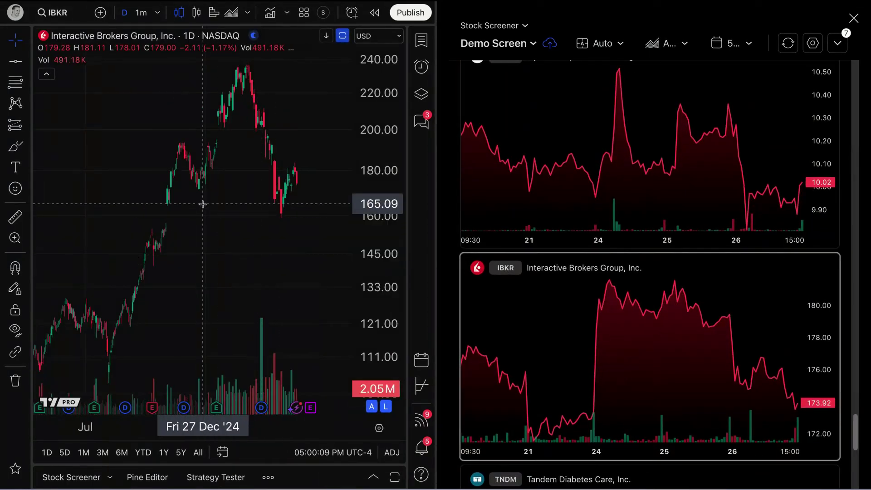
{"action": "mouse_move", "coordinate": [329, 162]}
{"action": "left_mouse_down"}
{"action": "mouse_move", "coordinate": [294, 181]}
{"action": "mouse_move", "coordinate": [350, 164]}
{"action": "mouse_move", "coordinate": [323, 159]}
{"action": "left_mouse_up"}
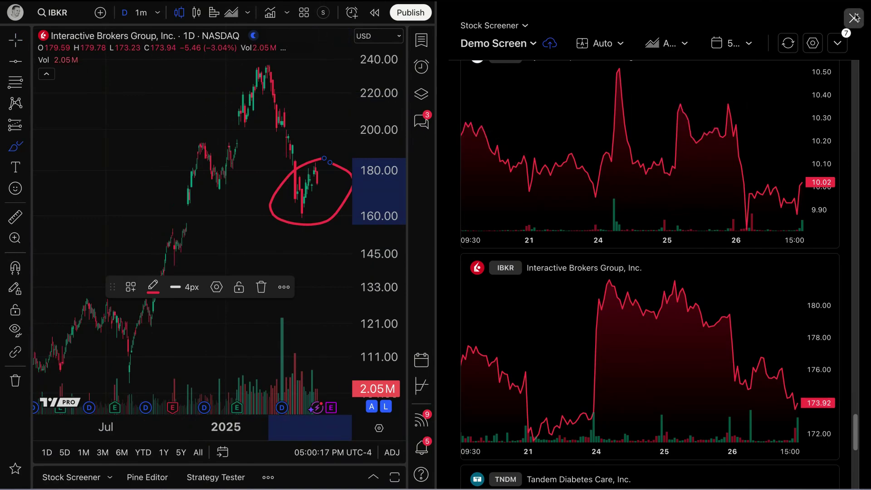
{"action": "left_click", "coordinate": [854, 18]}
{"action": "left_click", "coordinate": [10, 43]}
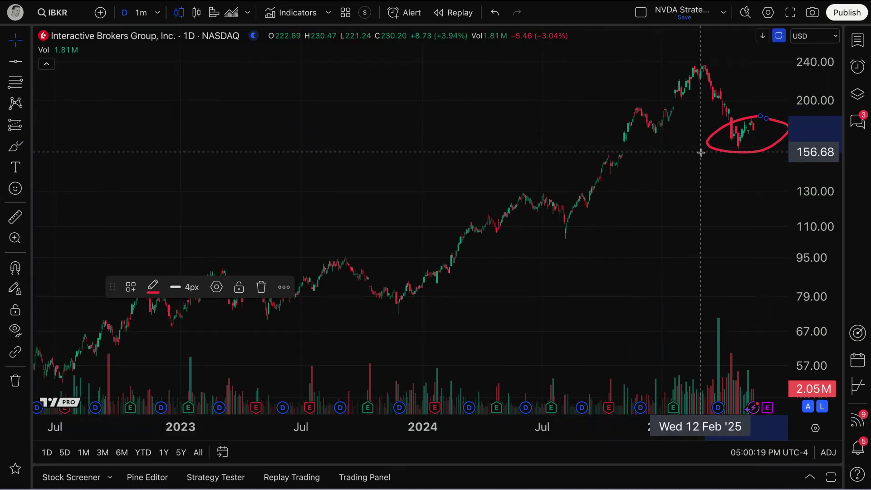
Step: Delete the red ellipse and pan and zoom the IBKR chart onto the latest year
{"action": "key", "text": "Delete"}
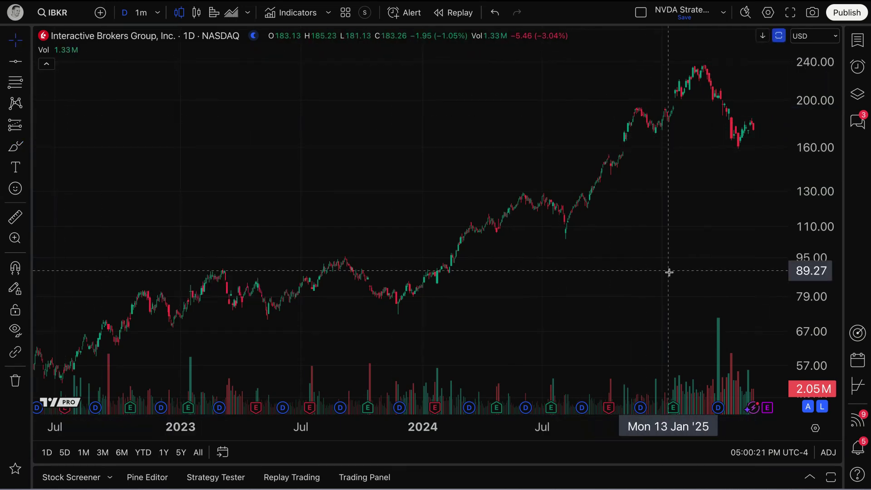
{"action": "left_click_drag", "start_coordinate": [669, 272], "coordinate": [390, 282]}
{"action": "scroll", "coordinate": [393, 282], "scroll_direction": "up", "scroll_amount": 3}
{"action": "scroll", "coordinate": [396, 283], "scroll_direction": "up", "scroll_amount": 2}
{"action": "left_click_drag", "start_coordinate": [266, 304], "coordinate": [649, 315]}
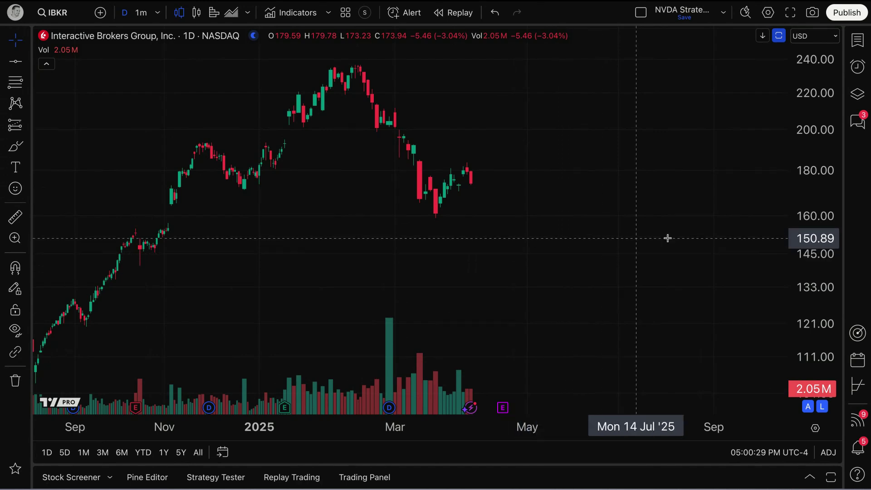
Step: Open TSLA Options, browse the chain and volatility views, then narrow the panel beside the chart
{"action": "left_click", "coordinate": [857, 387]}
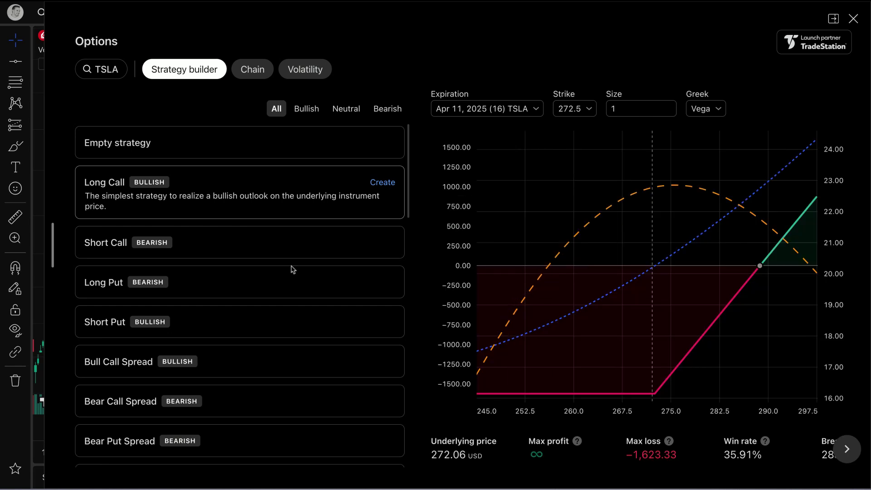
{"action": "left_click", "coordinate": [189, 77]}
{"action": "left_click", "coordinate": [250, 70]}
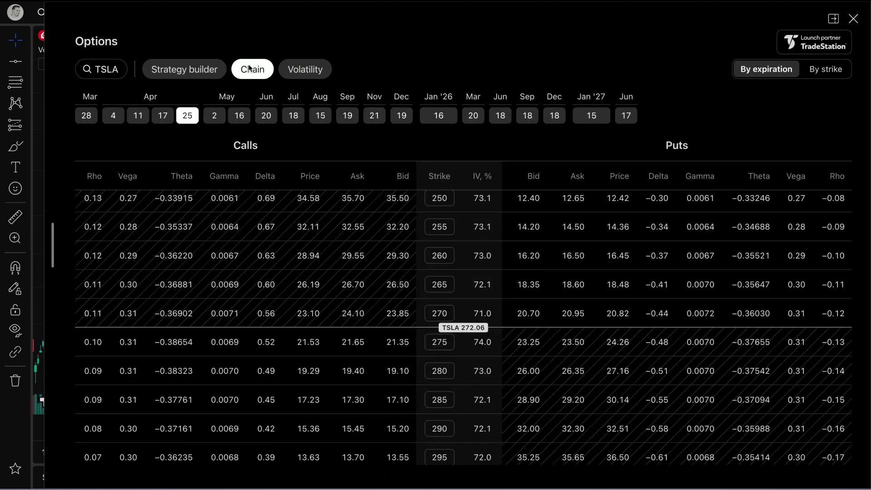
{"action": "left_click", "coordinate": [314, 74]}
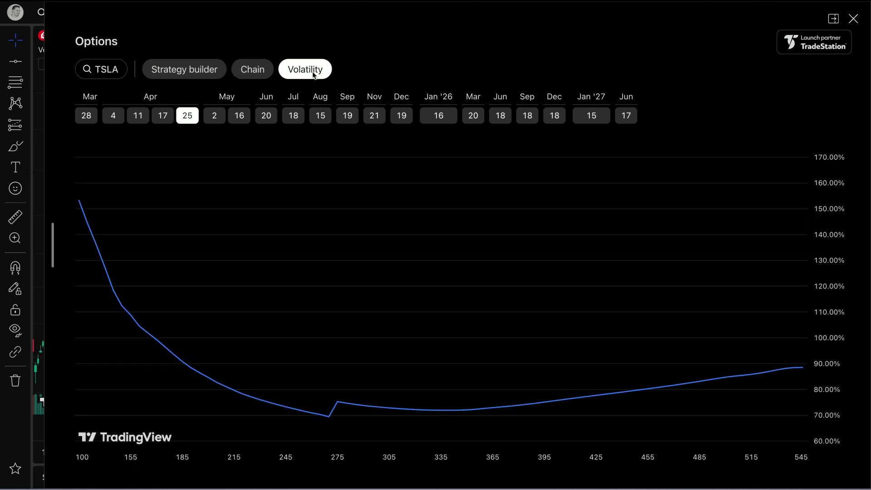
{"action": "left_click", "coordinate": [264, 76]}
{"action": "left_click", "coordinate": [196, 77]}
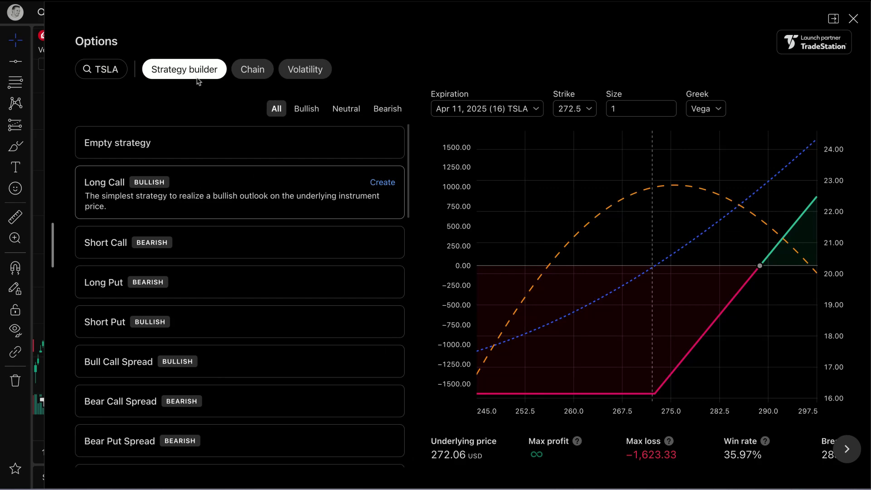
{"action": "left_click_drag", "start_coordinate": [46, 250], "coordinate": [497, 246]}
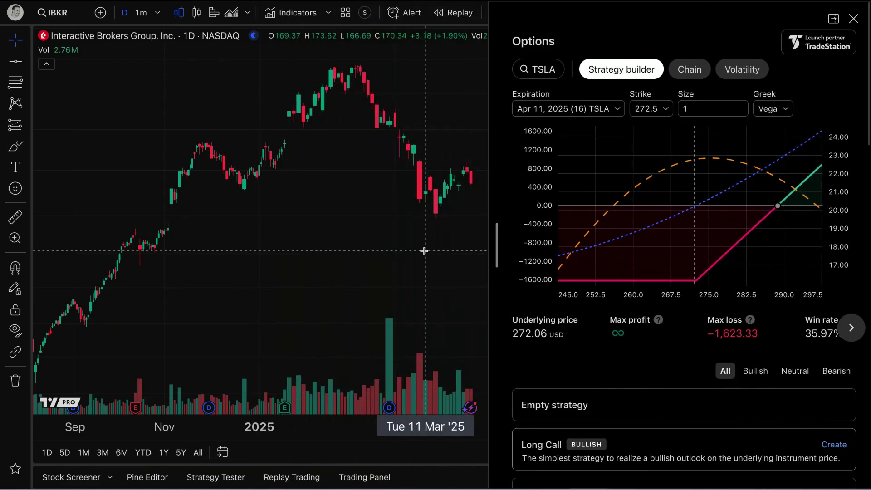
{"action": "left_click_drag", "start_coordinate": [423, 250], "coordinate": [322, 252]}
{"action": "scroll", "coordinate": [336, 252], "scroll_direction": "down", "scroll_amount": 3}
{"action": "scroll", "coordinate": [336, 253], "scroll_direction": "up", "scroll_amount": 3}
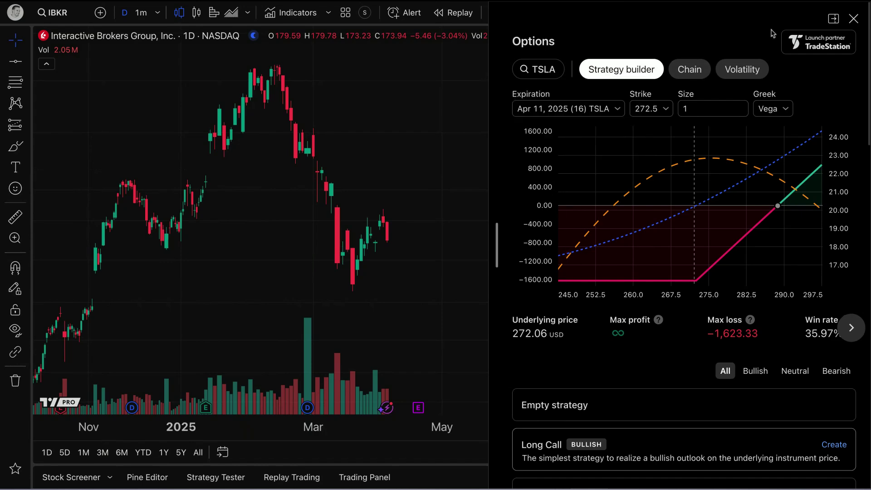
Step: Dock the Options panel as a split view, resize the divider, and show the TSLA chain
{"action": "left_click", "coordinate": [832, 20]}
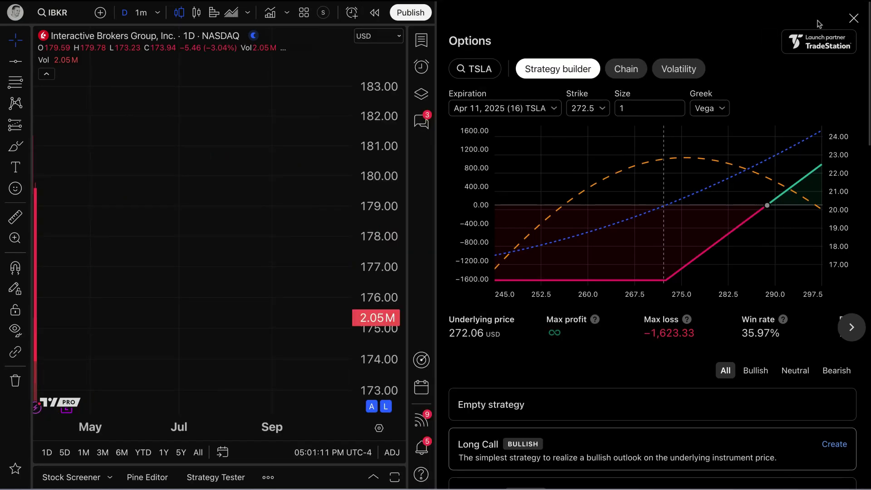
{"action": "scroll", "coordinate": [287, 208], "scroll_direction": "down", "scroll_amount": 5}
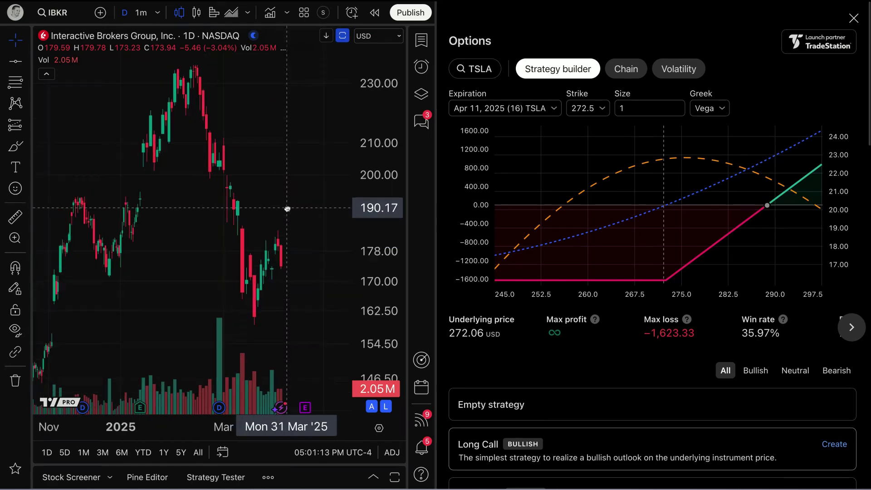
{"action": "mouse_move", "coordinate": [587, 207]}
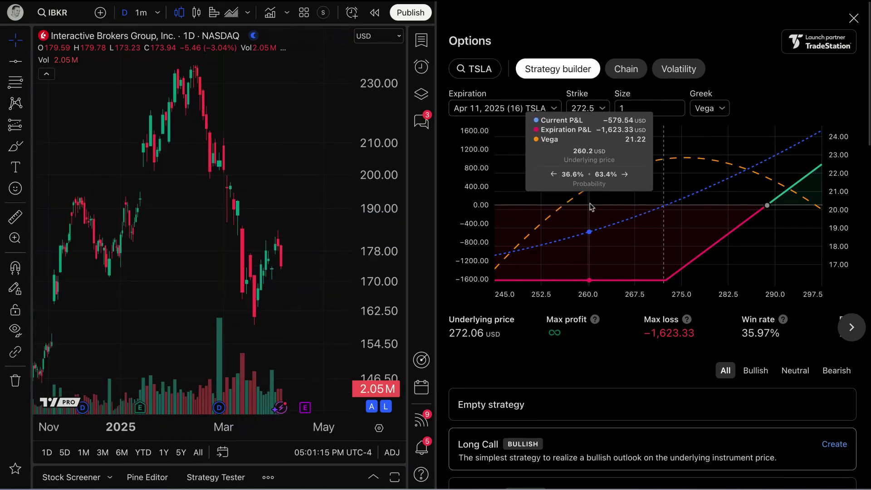
{"action": "left_click_drag", "start_coordinate": [436, 218], "coordinate": [287, 240]}
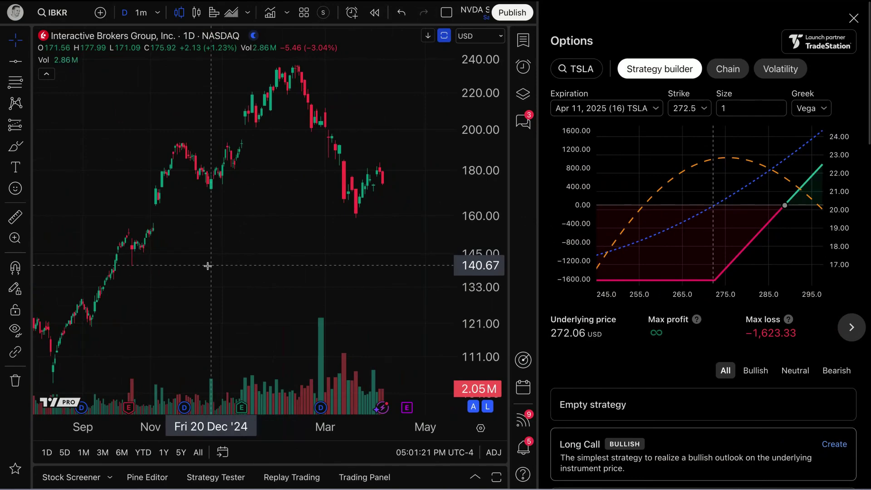
{"action": "scroll", "coordinate": [264, 249], "scroll_direction": "right", "scroll_amount": 3}
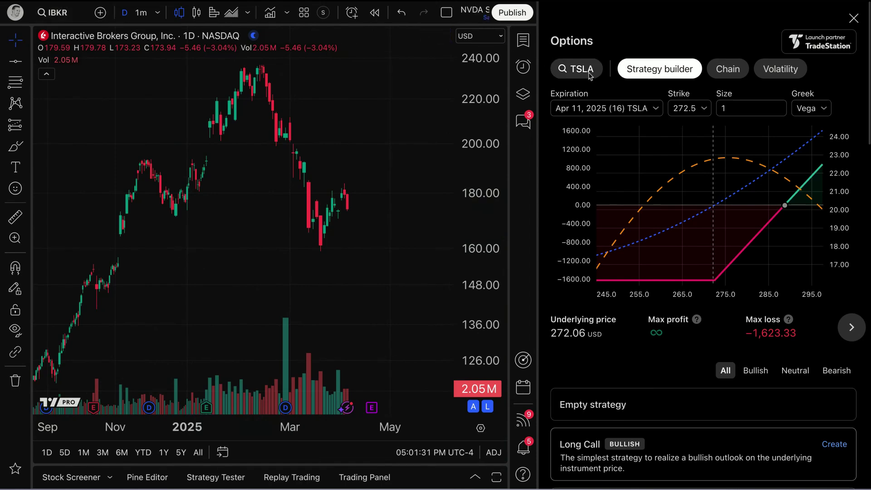
{"action": "left_click", "coordinate": [727, 68]}
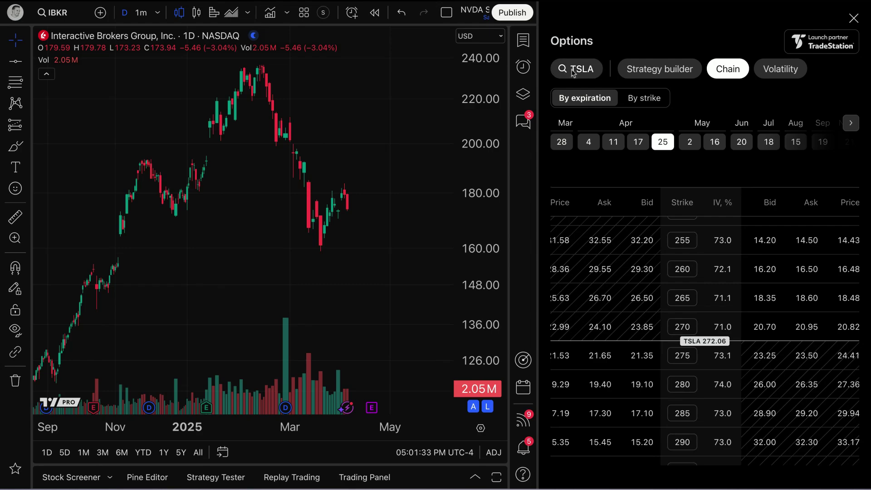
Step: Switch the main chart's symbol to TSLA
{"action": "left_click", "coordinate": [58, 14]}
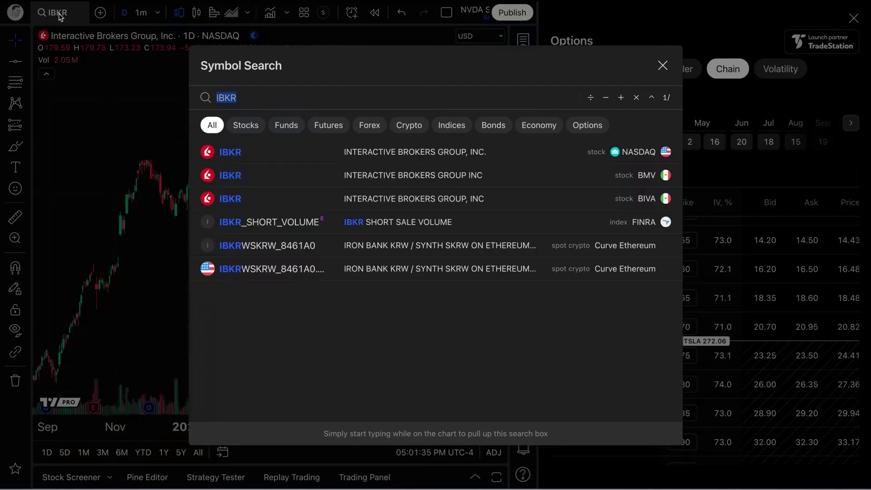
{"action": "type", "text": "T"}
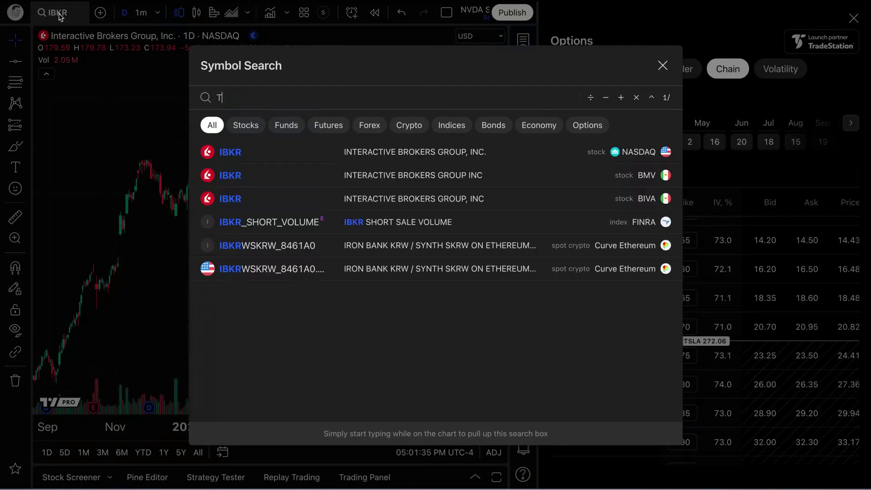
{"action": "type", "text": "SLA"}
{"action": "key", "text": "Return"}
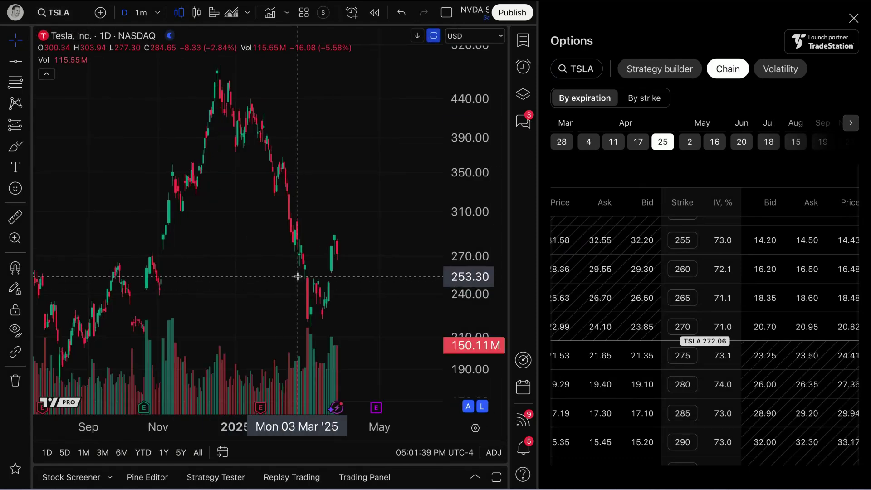
Step: Pan and zoom the Tesla daily chart to show earlier months of history
{"action": "scroll", "coordinate": [253, 258], "scroll_direction": "up", "scroll_amount": 3}
{"action": "scroll", "coordinate": [262, 268], "scroll_direction": "left", "scroll_amount": 3}
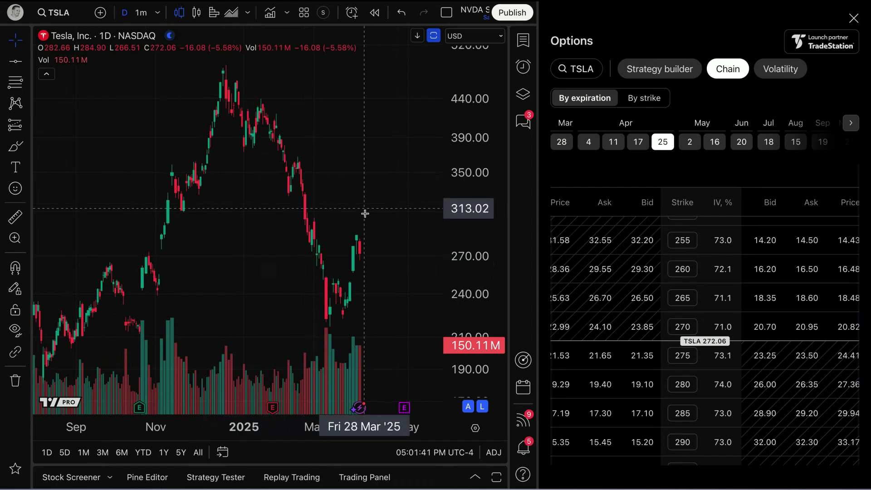
{"action": "scroll", "coordinate": [272, 253], "scroll_direction": "right", "scroll_amount": 2}
{"action": "scroll", "coordinate": [305, 246], "scroll_direction": "up", "scroll_amount": 3}
{"action": "scroll", "coordinate": [340, 253], "scroll_direction": "left", "scroll_amount": 3}
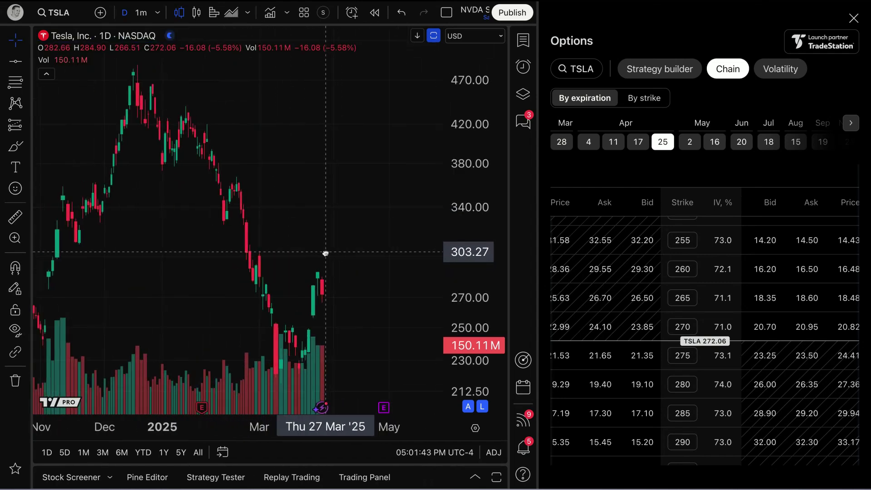
{"action": "left_click_drag", "start_coordinate": [325, 253], "coordinate": [354, 252]}
{"action": "left_click_drag", "start_coordinate": [462, 231], "coordinate": [462, 258]}
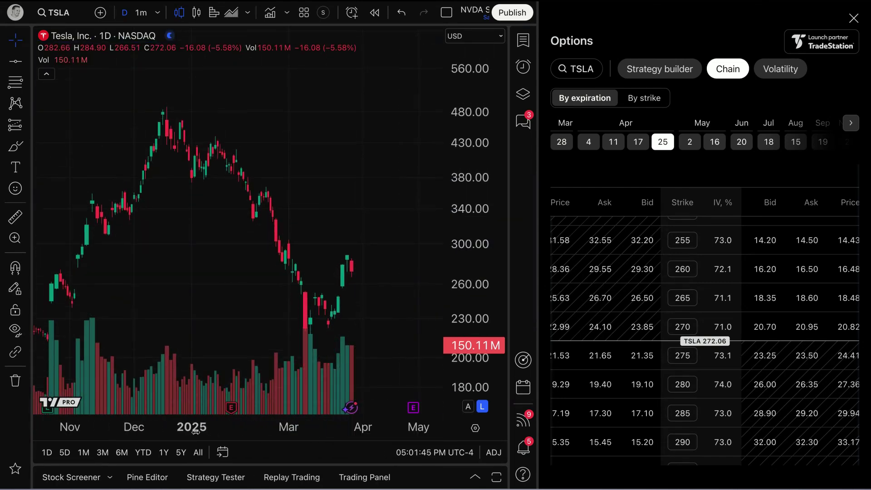
{"action": "scroll", "coordinate": [195, 429], "scroll_direction": "down", "scroll_amount": 3}
{"action": "scroll", "coordinate": [307, 254], "scroll_direction": "right", "scroll_amount": 3}
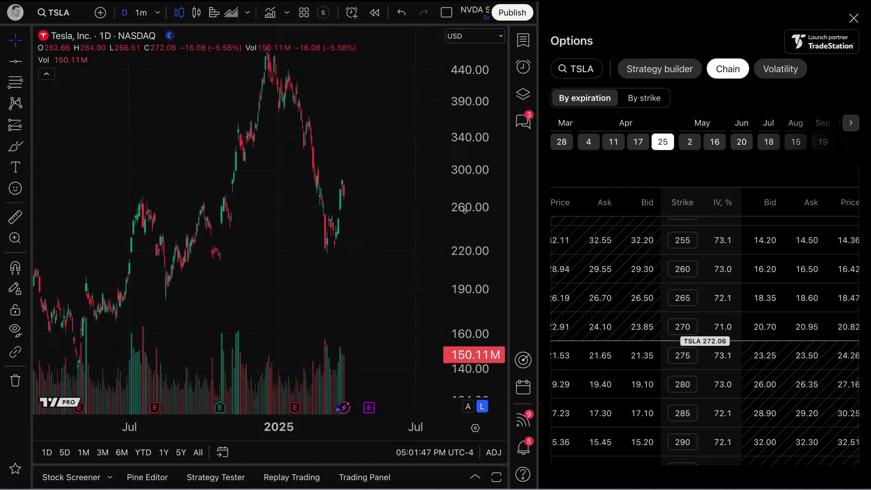
{"action": "scroll", "coordinate": [351, 308], "scroll_direction": "up", "scroll_amount": 4}
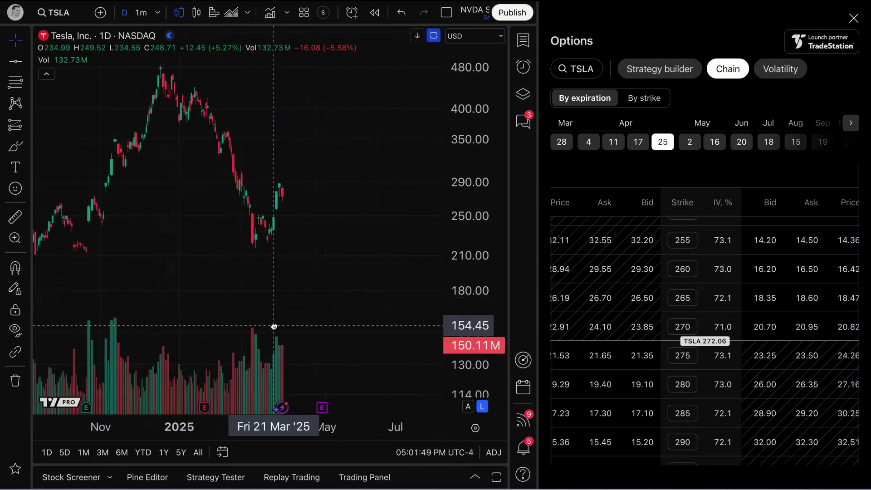
{"action": "left_click_drag", "start_coordinate": [274, 326], "coordinate": [300, 295]}
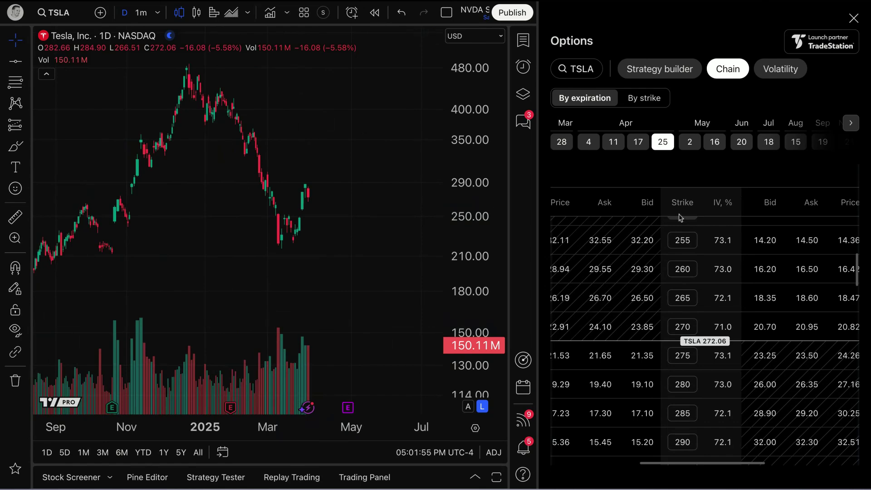
Step: Select the Mar 28 expiration and scroll the chain left to reveal the Calls columns
{"action": "left_click", "coordinate": [563, 142]}
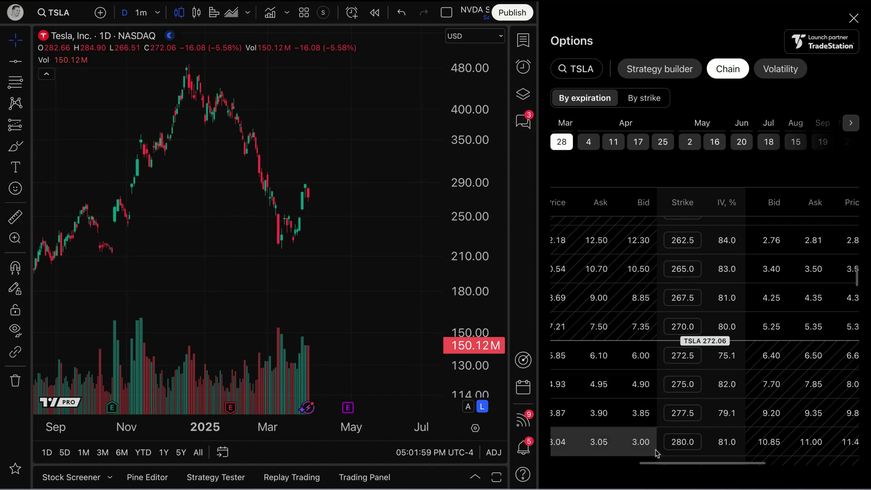
{"action": "mouse_move", "coordinate": [664, 466]}
{"action": "left_mouse_down"}
{"action": "mouse_move", "coordinate": [605, 467]}
{"action": "mouse_move", "coordinate": [661, 466]}
{"action": "mouse_move", "coordinate": [651, 466]}
{"action": "left_mouse_up"}
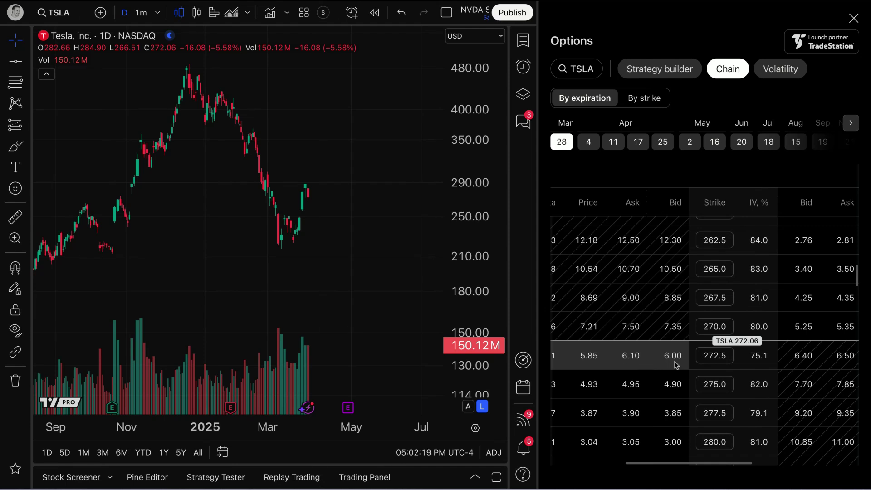
{"action": "left_click_drag", "start_coordinate": [684, 466], "coordinate": [384, 315]}
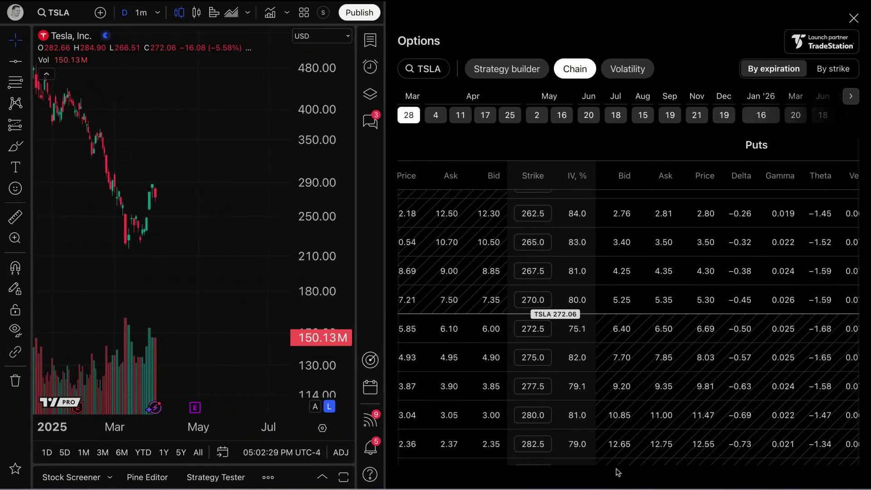
{"action": "left_click_drag", "start_coordinate": [618, 462], "coordinate": [565, 467]}
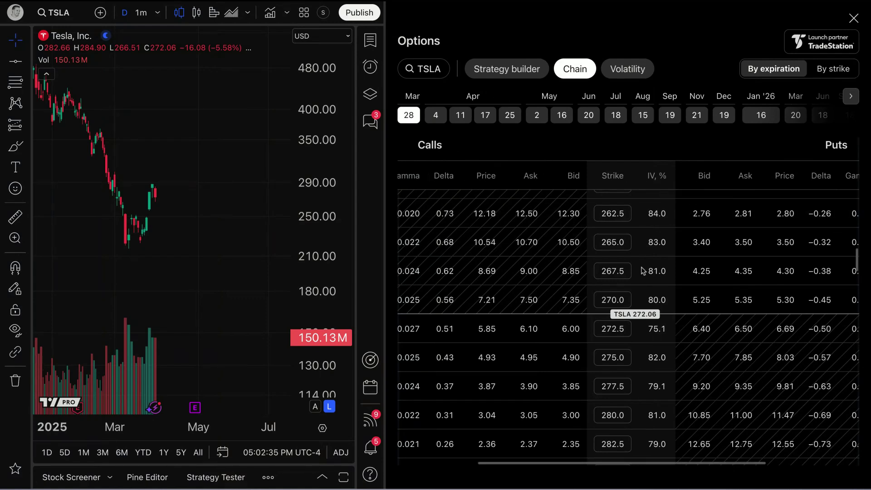
Step: Zoom and pan the Tesla chart onto the March–April candles near the 280 level
{"action": "left_click_drag", "start_coordinate": [213, 255], "coordinate": [285, 258]}
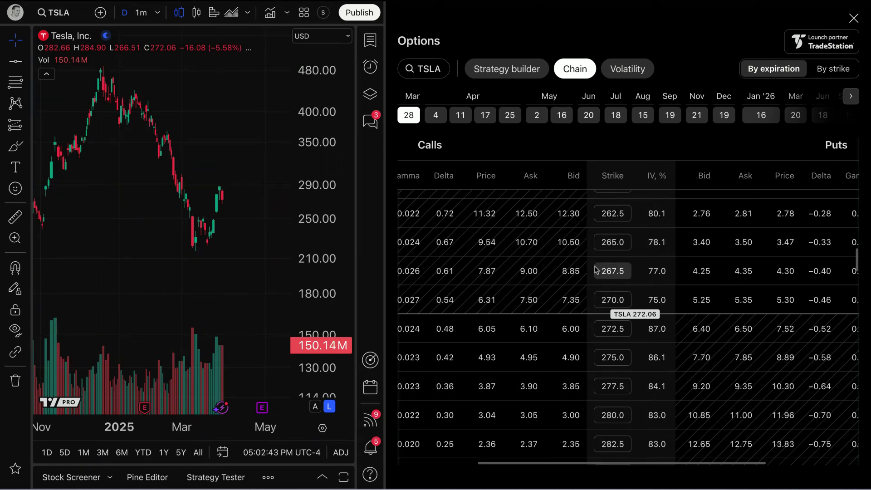
{"action": "scroll", "coordinate": [598, 312], "scroll_direction": "down", "scroll_amount": 1}
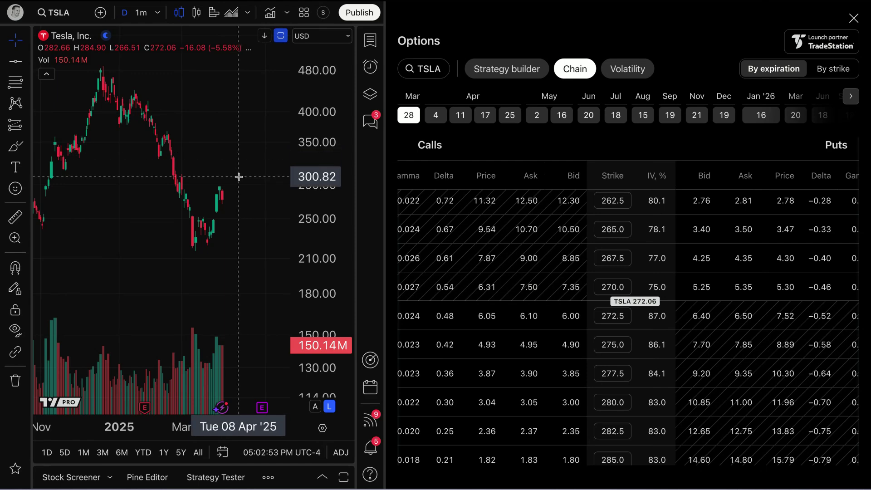
{"action": "scroll", "coordinate": [231, 202], "scroll_direction": "up", "scroll_amount": 5}
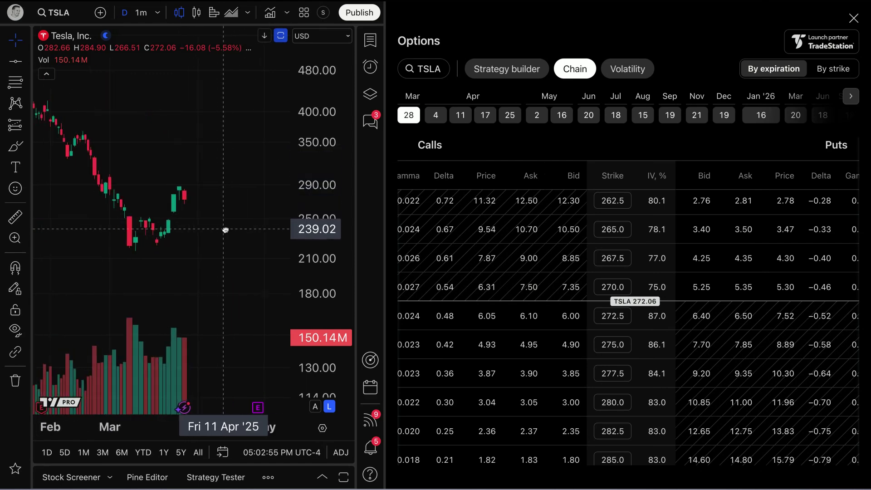
{"action": "scroll", "coordinate": [198, 254], "scroll_direction": "up", "scroll_amount": 3}
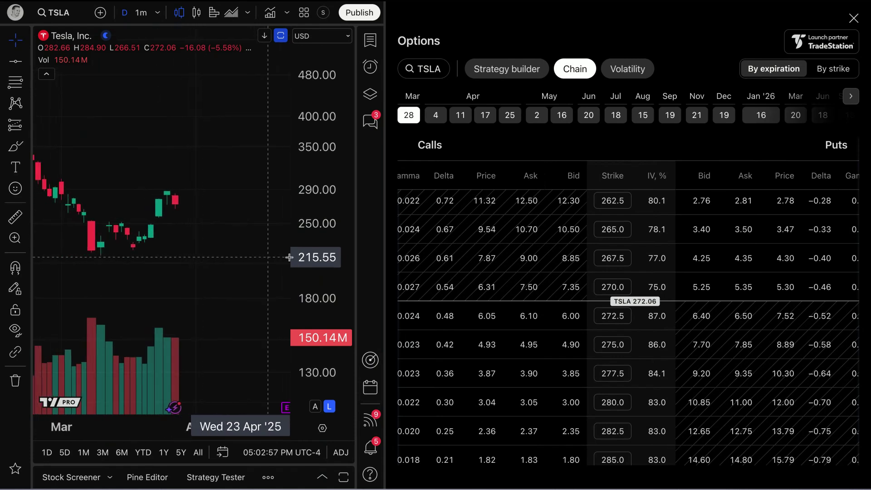
{"action": "left_click_drag", "start_coordinate": [220, 259], "coordinate": [239, 254]}
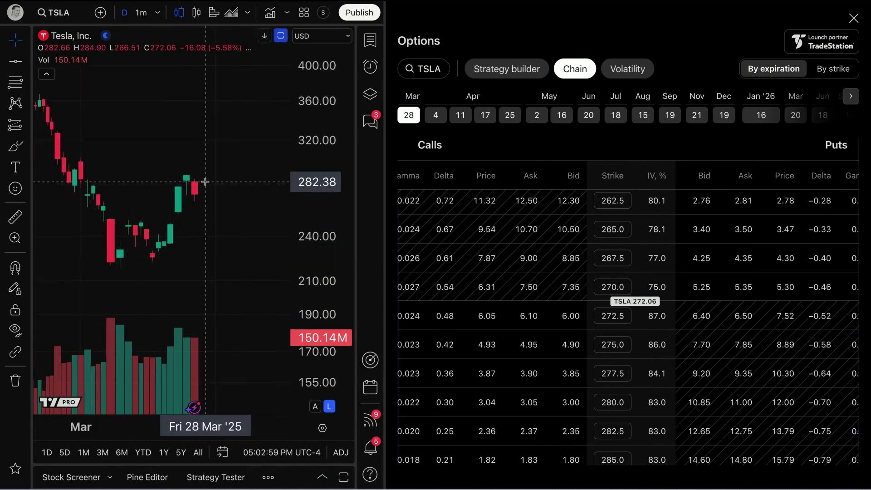
Step: Draw a horizontal line on the TSLA chart and set its price to 278.00
{"action": "left_click", "coordinate": [230, 183]}
{"action": "double_click", "coordinate": [233, 186]}
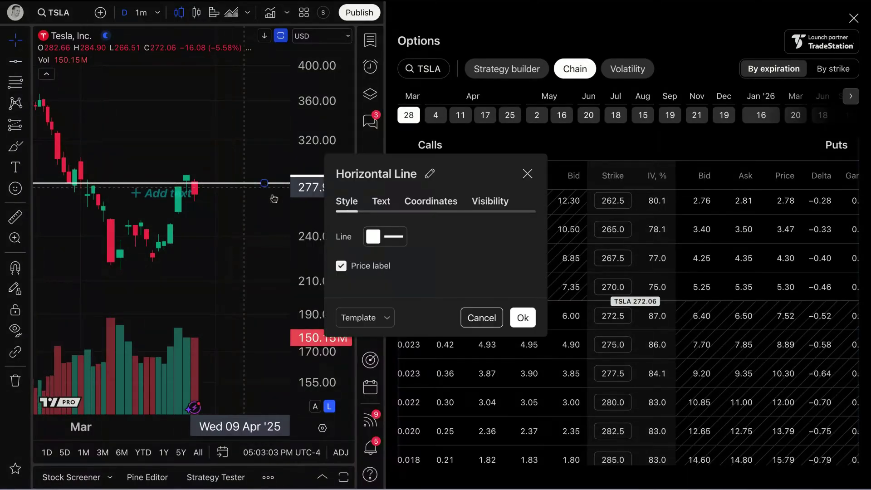
{"action": "left_click", "coordinate": [414, 201]}
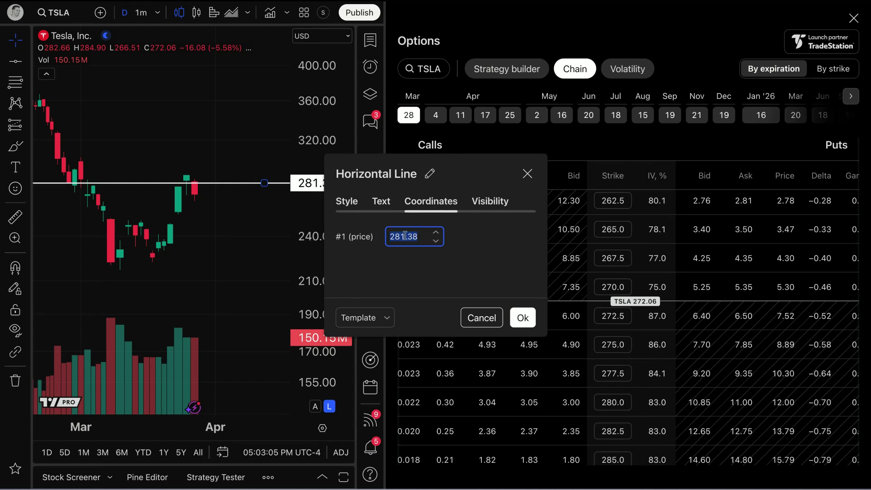
{"action": "type", "text": "278.00"}
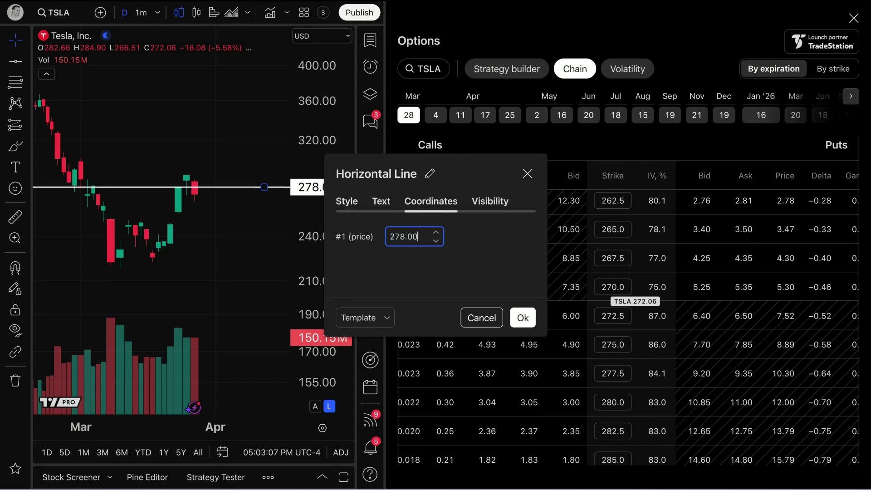
{"action": "left_click", "coordinate": [522, 318]}
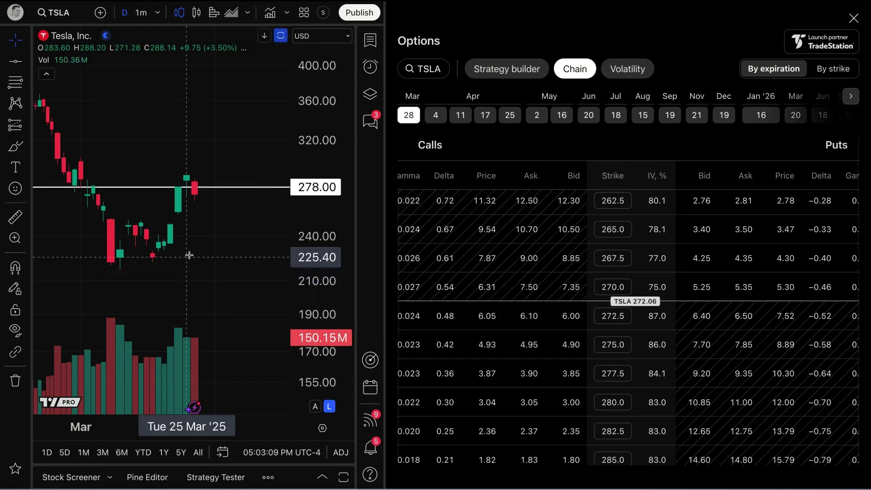
{"action": "scroll", "coordinate": [189, 250], "scroll_direction": "up", "scroll_amount": 3}
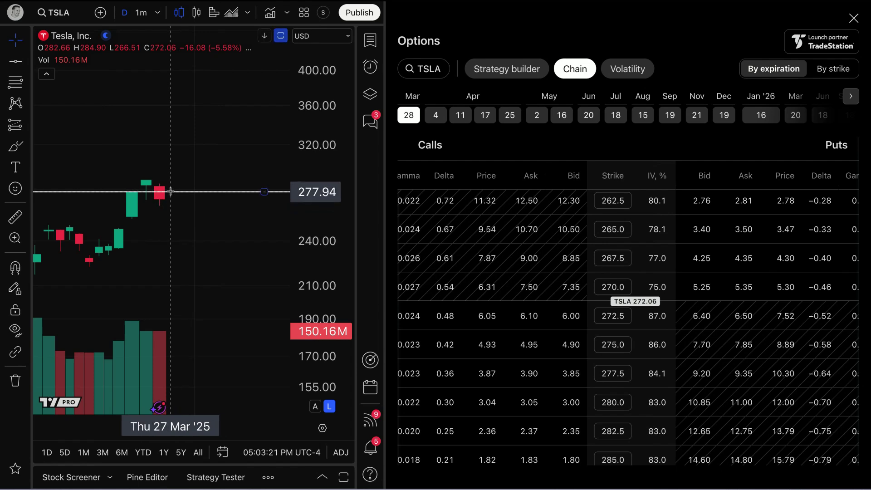
Step: Switch the TSLA chart to 30-minute candles and bring the Mar 26–27 bars into view
{"action": "left_click", "coordinate": [157, 12]}
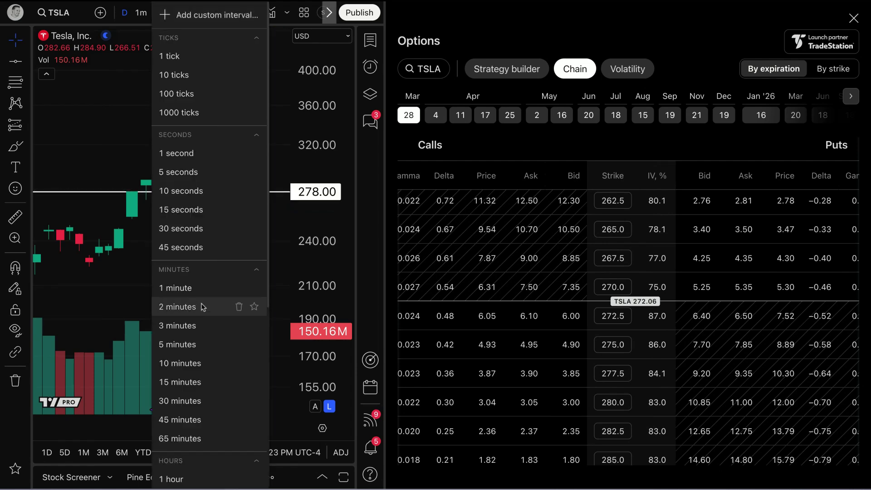
{"action": "scroll", "coordinate": [206, 295], "scroll_direction": "down", "scroll_amount": 1}
{"action": "scroll", "coordinate": [206, 296], "scroll_direction": "down", "scroll_amount": 1}
{"action": "left_click", "coordinate": [199, 359]}
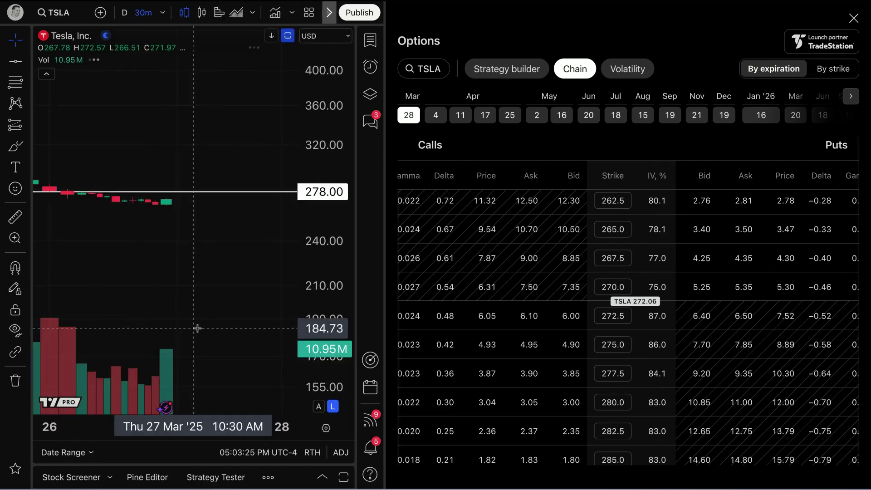
{"action": "scroll", "coordinate": [198, 317], "scroll_direction": "down", "scroll_amount": 5}
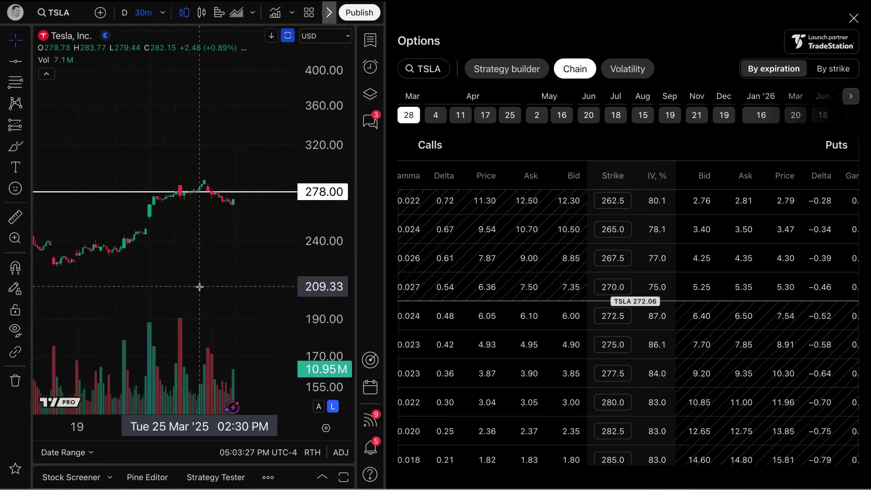
{"action": "scroll", "coordinate": [197, 285], "scroll_direction": "up", "scroll_amount": 3}
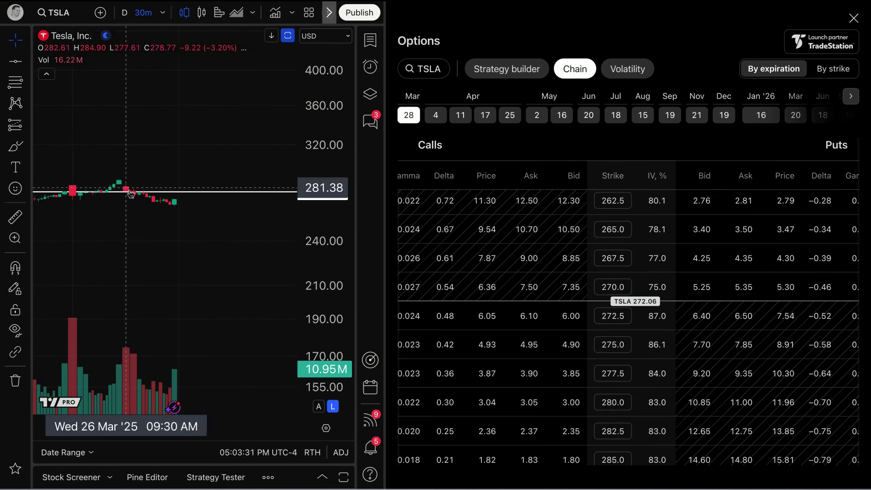
{"action": "left_click_drag", "start_coordinate": [136, 266], "coordinate": [184, 217]}
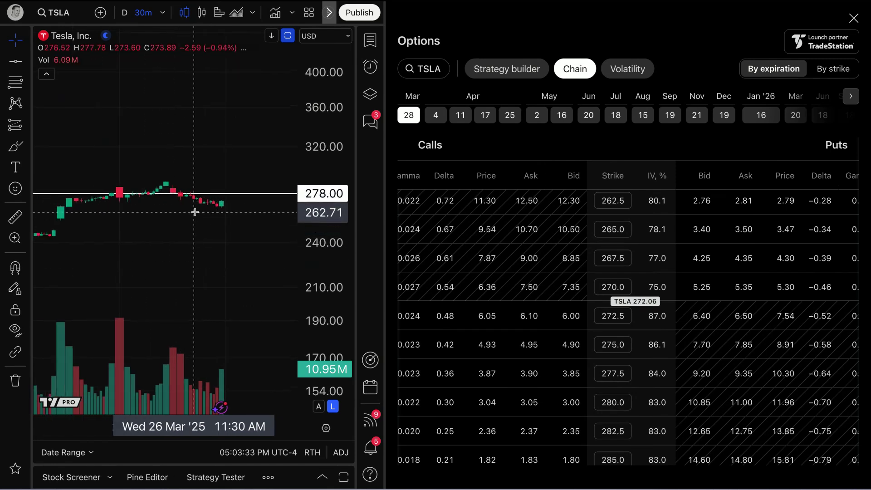
{"action": "scroll", "coordinate": [216, 245], "scroll_direction": "right", "scroll_amount": 3}
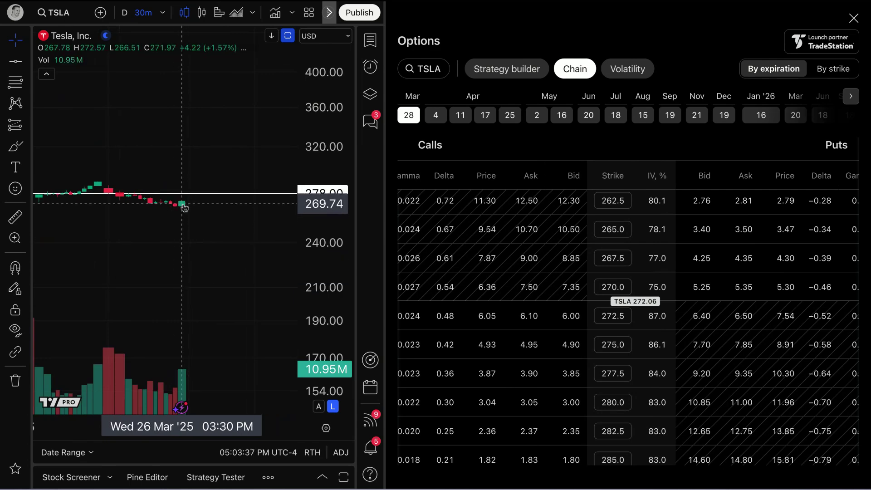
{"action": "scroll", "coordinate": [156, 293], "scroll_direction": "up", "scroll_amount": 5}
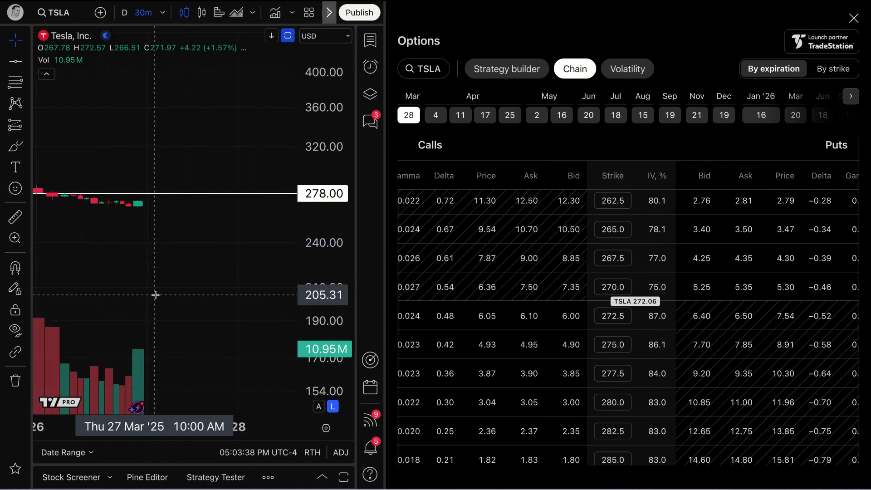
Step: Auto-fit the price scale and start a Price Range measurement from 271.89
{"action": "left_click", "coordinate": [317, 407]}
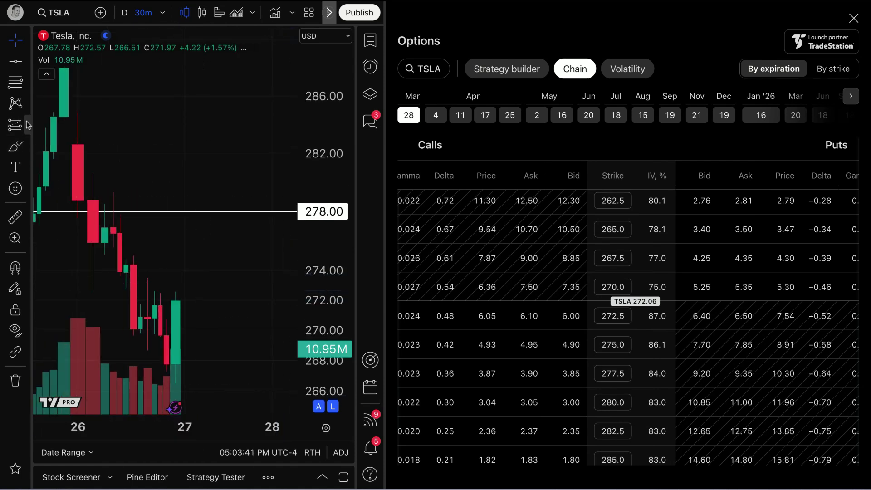
{"action": "left_click", "coordinate": [28, 125]}
{"action": "left_click", "coordinate": [113, 395]}
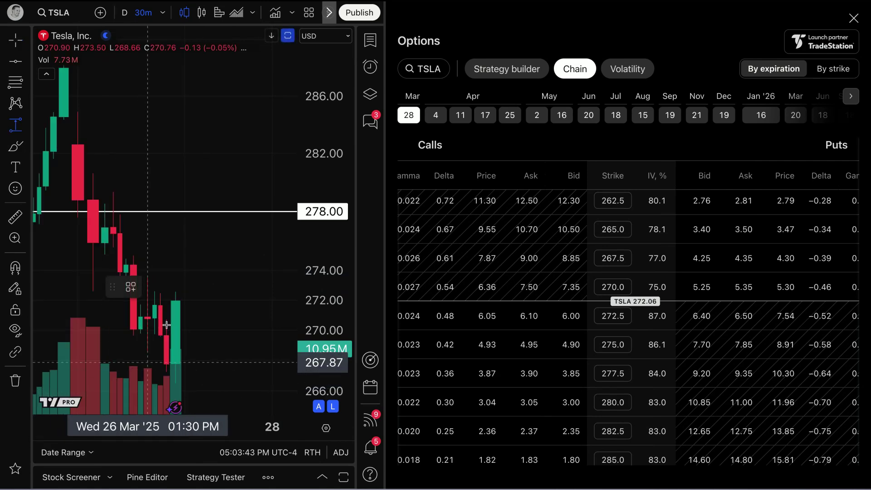
{"action": "left_click", "coordinate": [185, 301]}
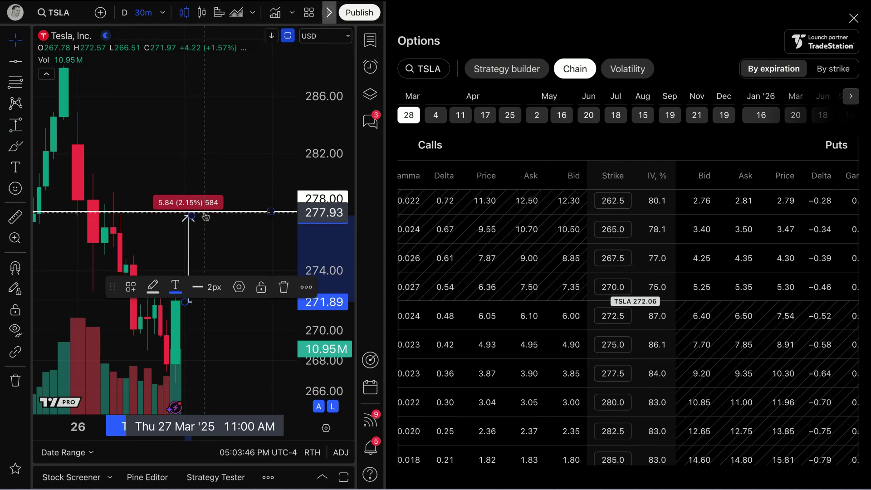
Step: Dismiss the accidental symbol search and widen the chart beside a narrower options chain
{"action": "type", "text": "\\"}
{"action": "key", "text": "BackSpace"}
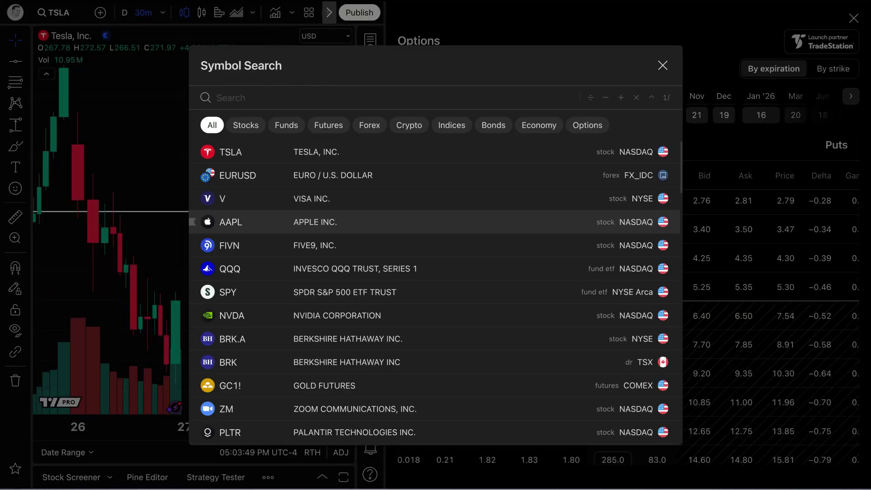
{"action": "left_click", "coordinate": [662, 66]}
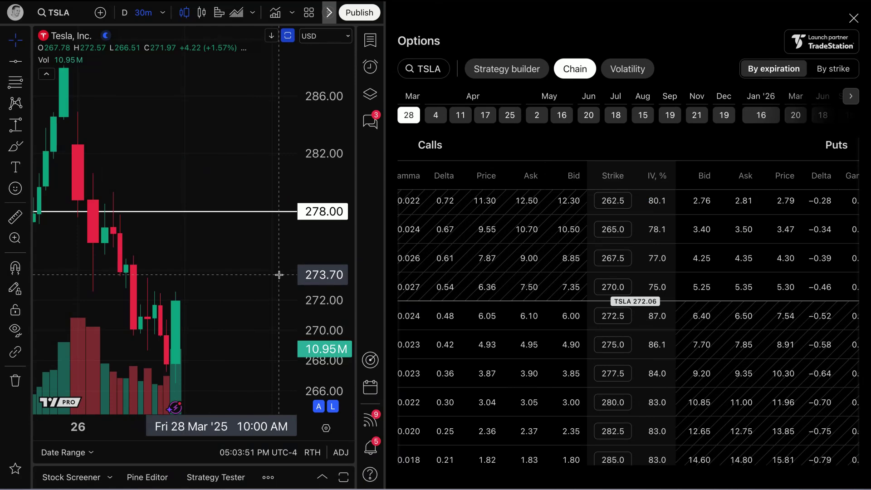
{"action": "left_click_drag", "start_coordinate": [388, 223], "coordinate": [456, 223]}
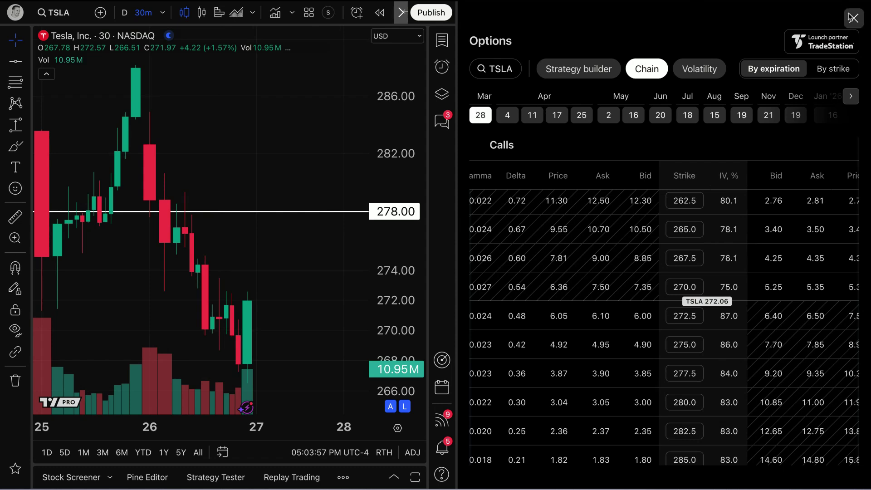
Step: View the Strategy builder, then close the Options panel so the 30-minute chart fills the window
{"action": "left_click", "coordinate": [584, 69]}
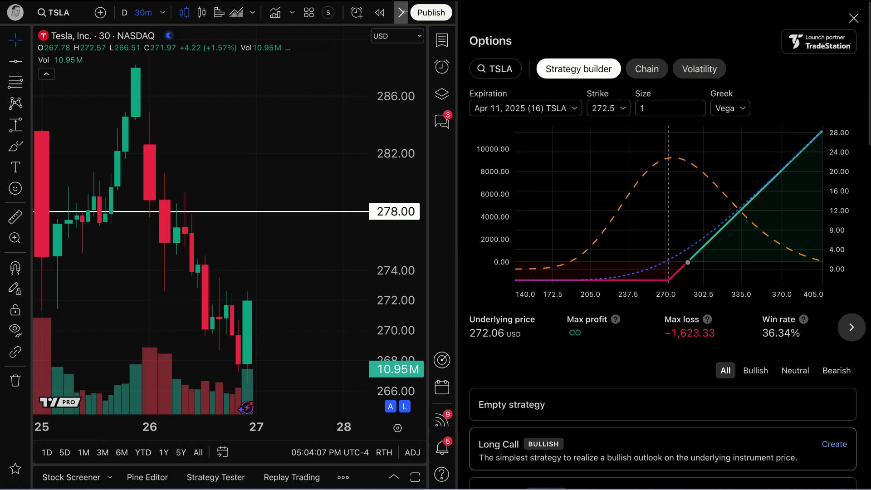
{"action": "left_click", "coordinate": [853, 18]}
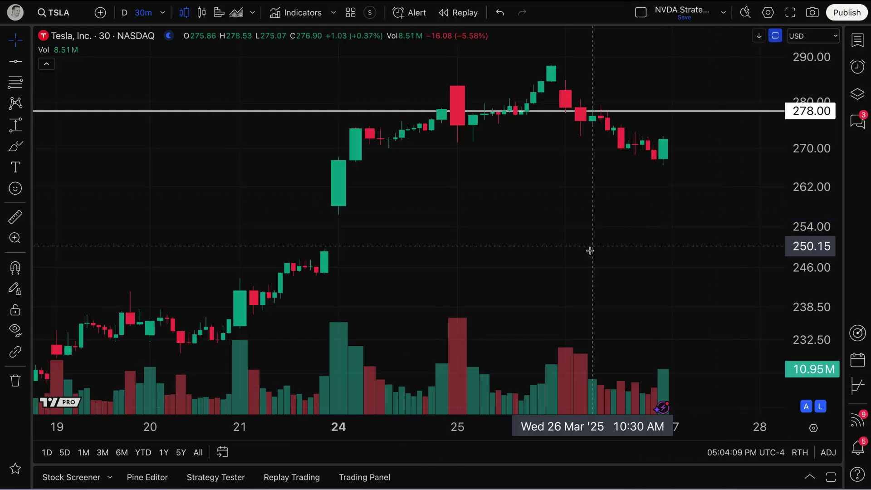
{"action": "scroll", "coordinate": [542, 254], "scroll_direction": "up", "scroll_amount": 5}
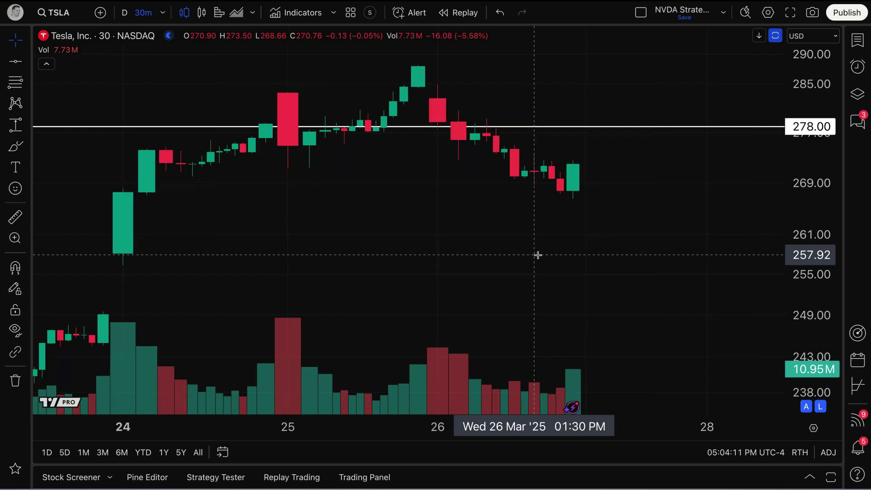
{"action": "scroll", "coordinate": [537, 254], "scroll_direction": "up", "scroll_amount": 4}
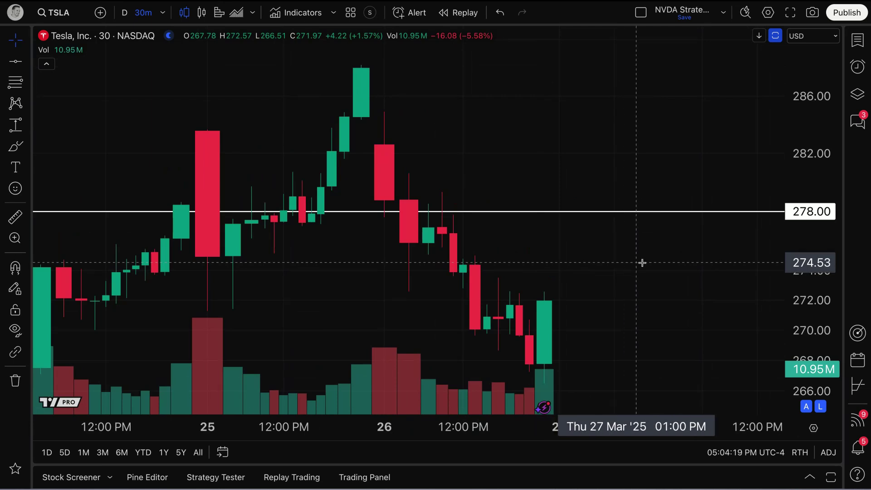
Step: Dock the economic calendar as a split view beside the chart and show the Key Indexes watchlist
{"action": "left_click", "coordinate": [859, 360]}
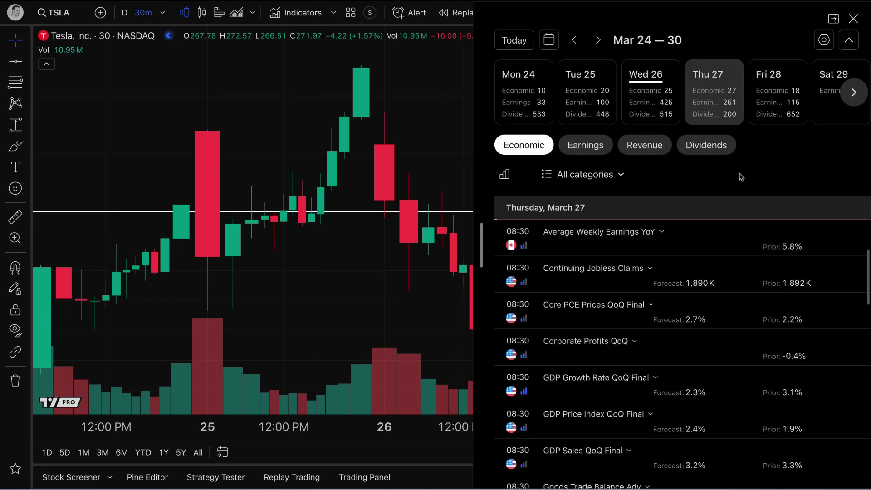
{"action": "left_click", "coordinate": [833, 20]}
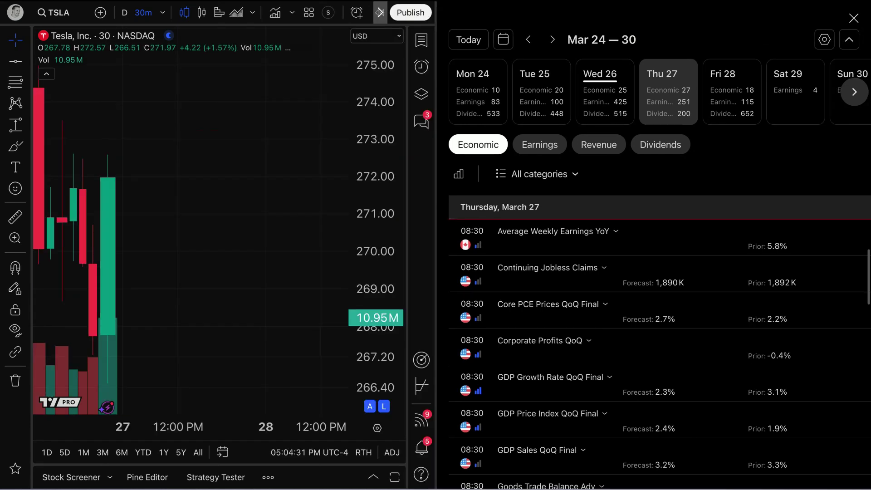
{"action": "scroll", "coordinate": [155, 238], "scroll_direction": "down", "scroll_amount": 5}
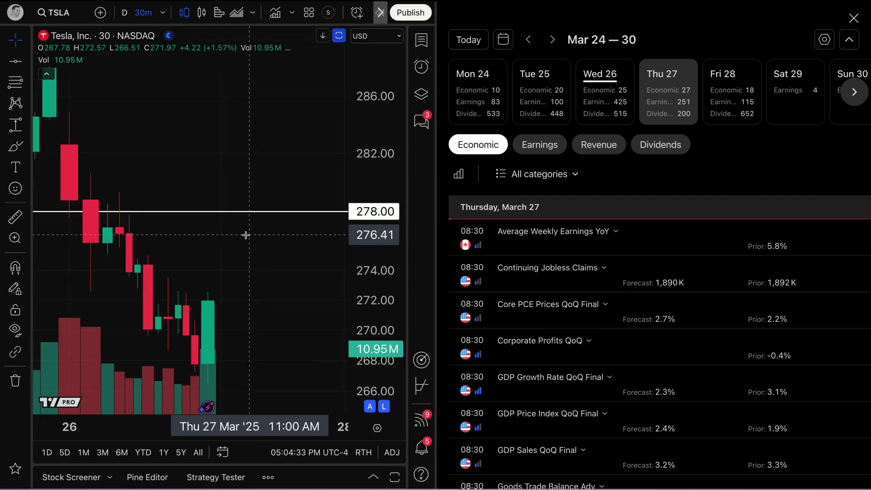
{"action": "left_click_drag", "start_coordinate": [434, 185], "coordinate": [452, 188]}
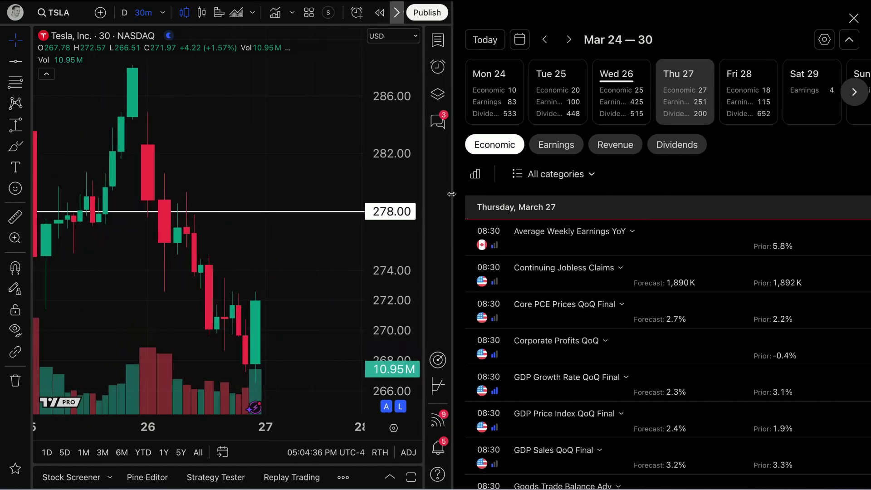
{"action": "scroll", "coordinate": [241, 191], "scroll_direction": "down", "scroll_amount": 3}
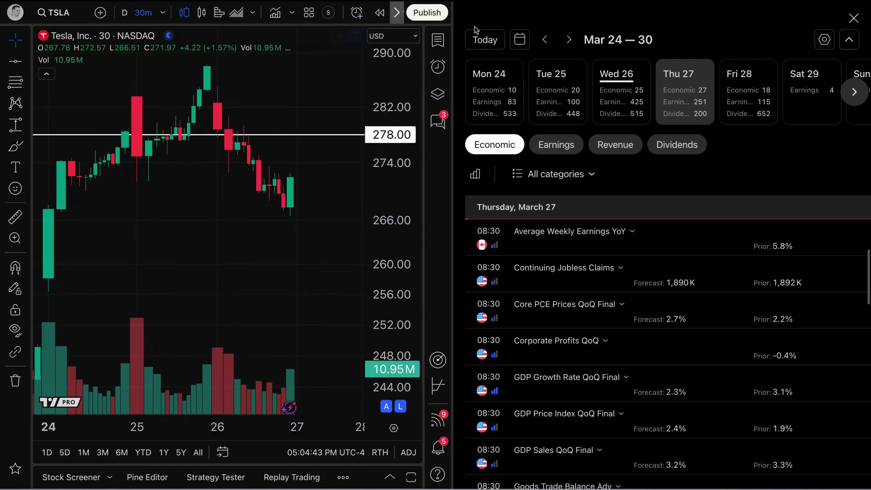
{"action": "left_click", "coordinate": [437, 40]}
{"action": "scroll", "coordinate": [99, 171], "scroll_direction": "left", "scroll_amount": 5}
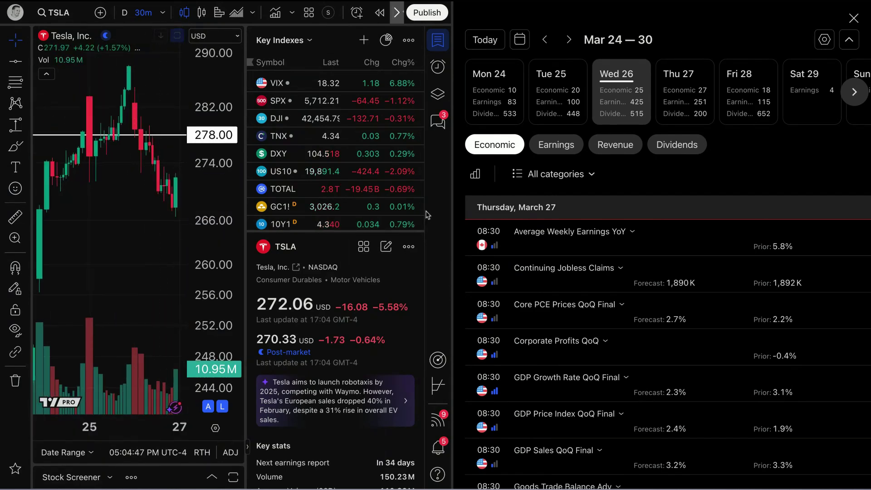
Step: Widen the chart against the calendar, pan back to Mar 19, and hide the Key Indexes watchlist
{"action": "left_click_drag", "start_coordinate": [453, 203], "coordinate": [515, 201]}
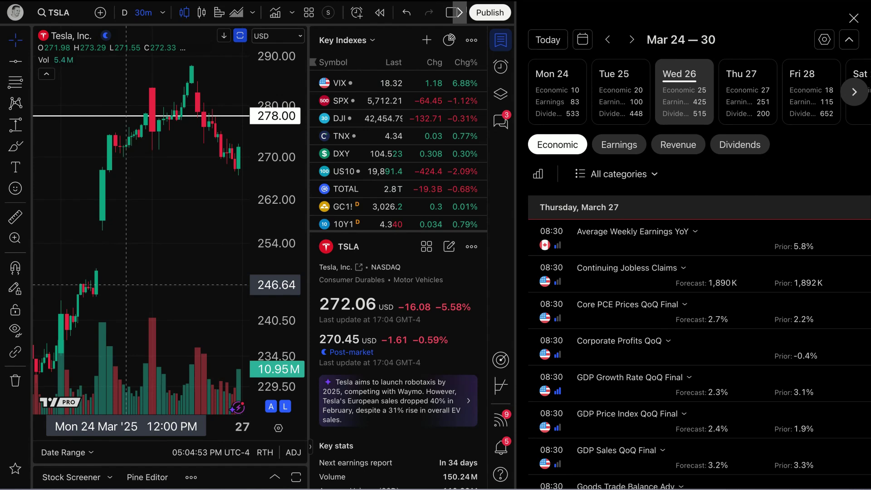
{"action": "left_click_drag", "start_coordinate": [135, 255], "coordinate": [112, 257]}
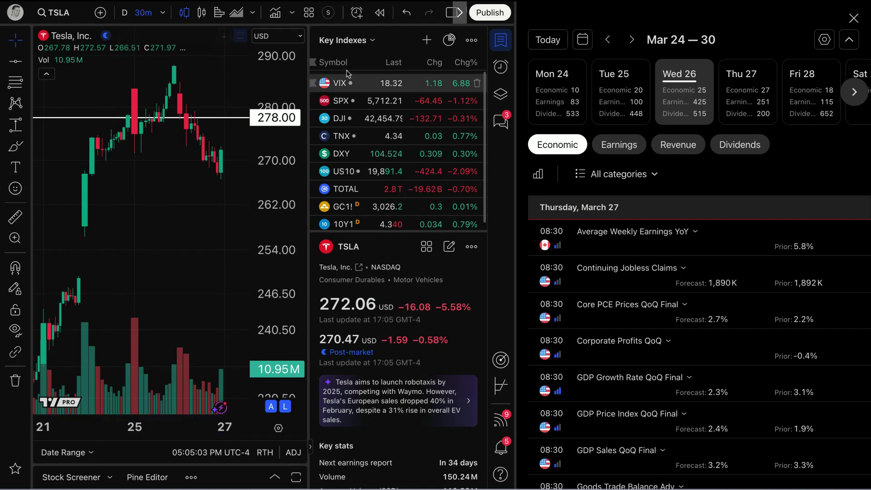
{"action": "left_click", "coordinate": [500, 40]}
{"action": "scroll", "coordinate": [352, 210], "scroll_direction": "up", "scroll_amount": 3}
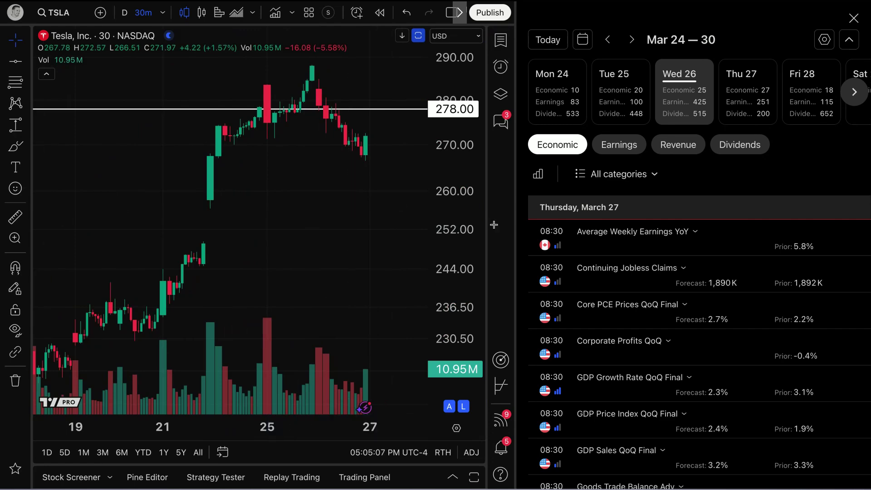
Step: Shift the split-view divider slightly left to give the March 27 calendar more room
{"action": "left_click_drag", "start_coordinate": [516, 186], "coordinate": [492, 183]}
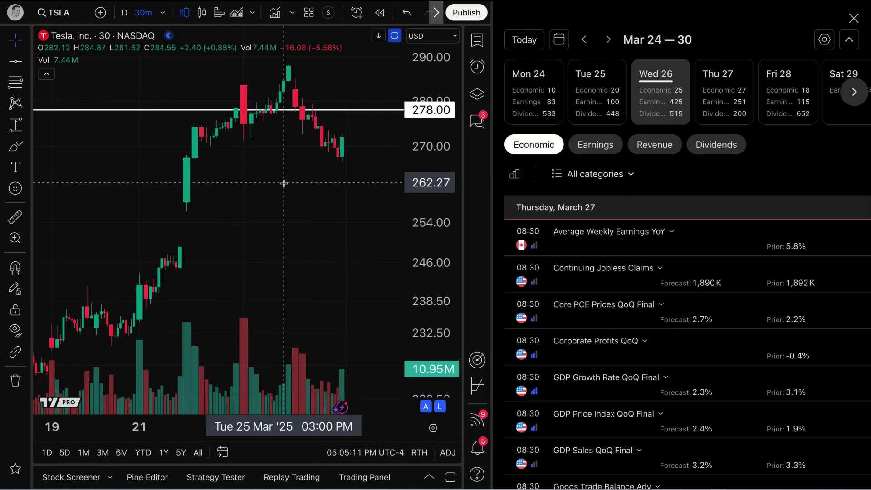